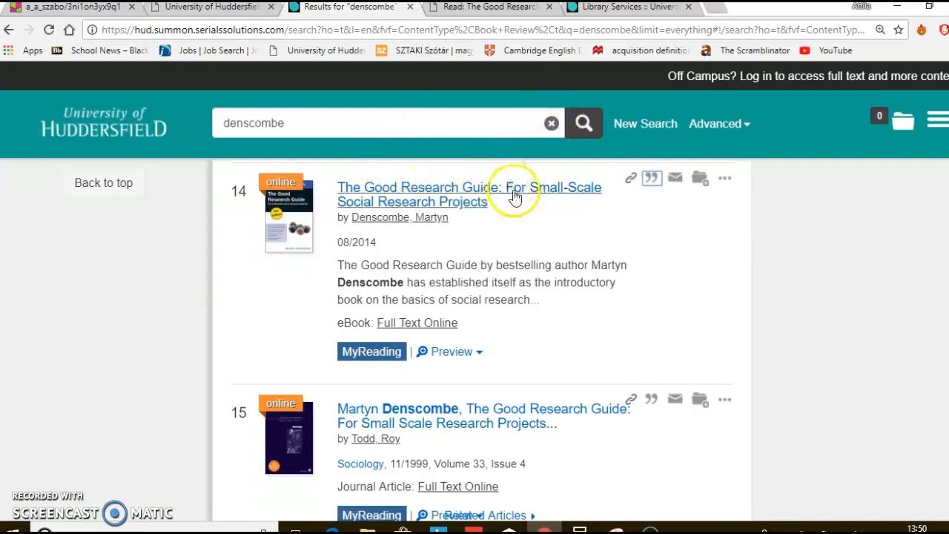
Preview the APA citation for the 2014 e-book The Good Research Guide, then close the citation window.
left_click(723, 236)
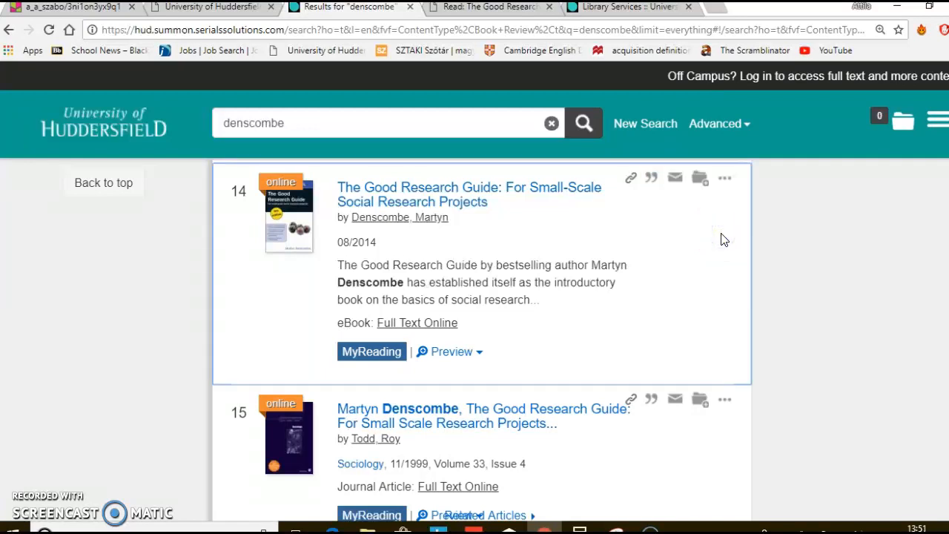
left_click(651, 179)
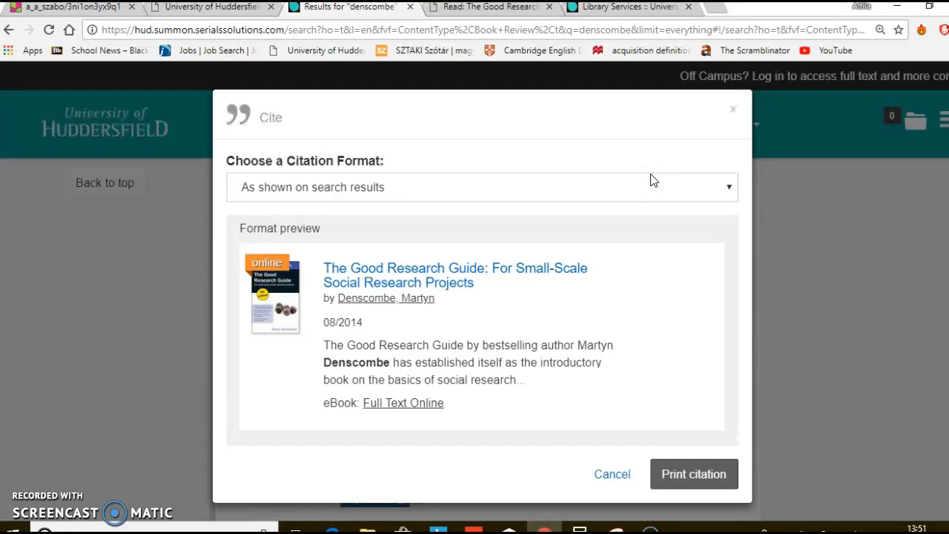
left_click(599, 184)
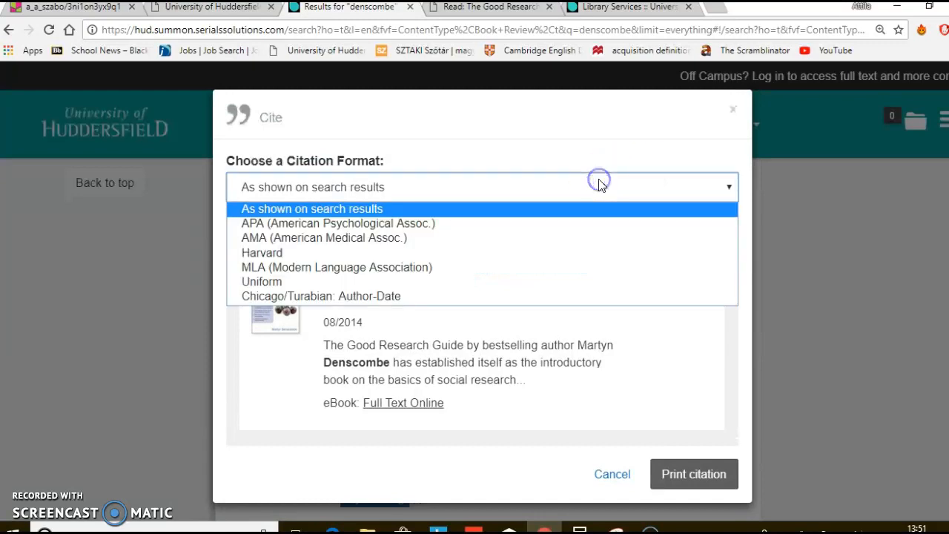
left_click(424, 231)
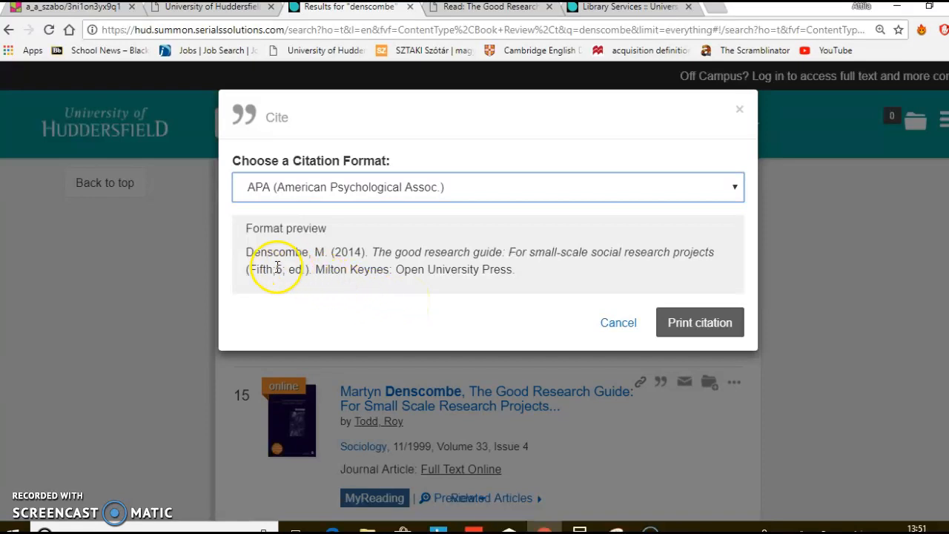
left_click(265, 286)
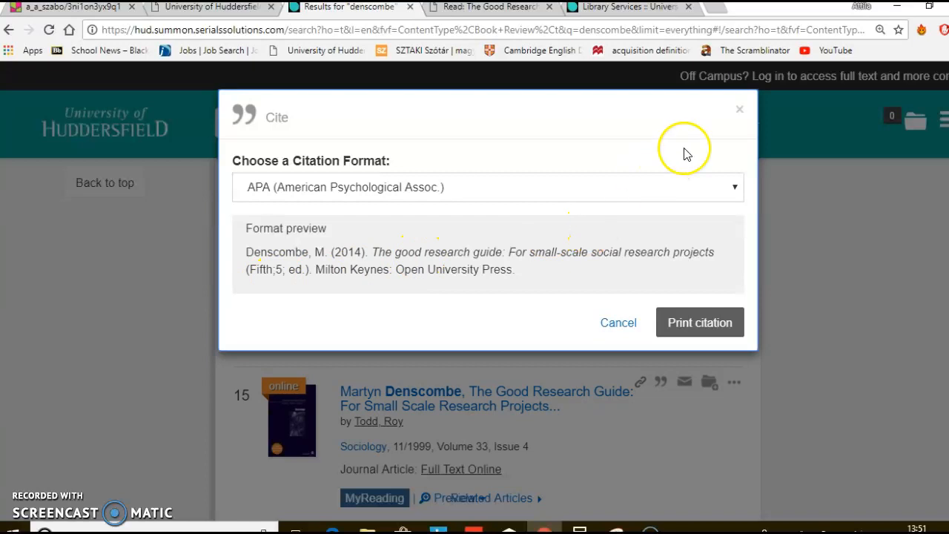
left_click(739, 111)
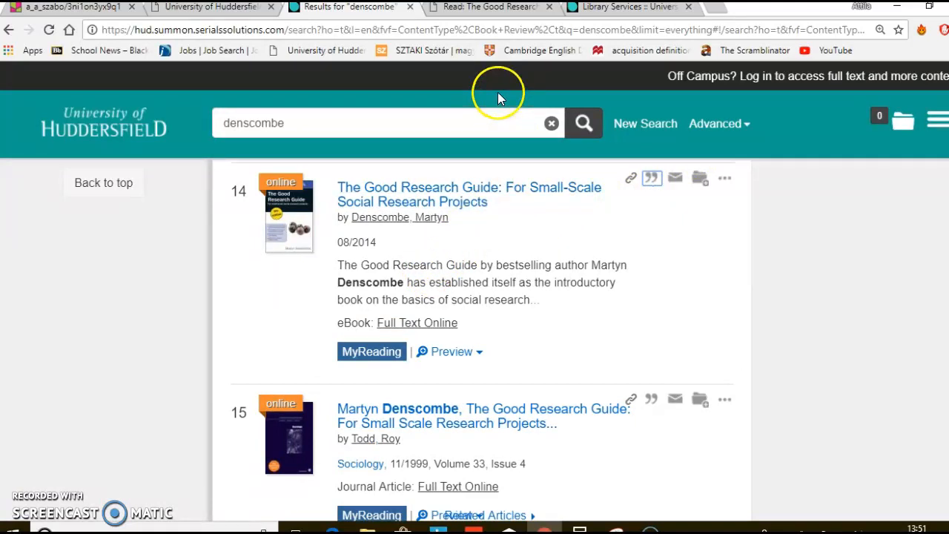
Open the library's referencing guide from its home page and find the list of APA 6th resource types.
left_click(613, 8)
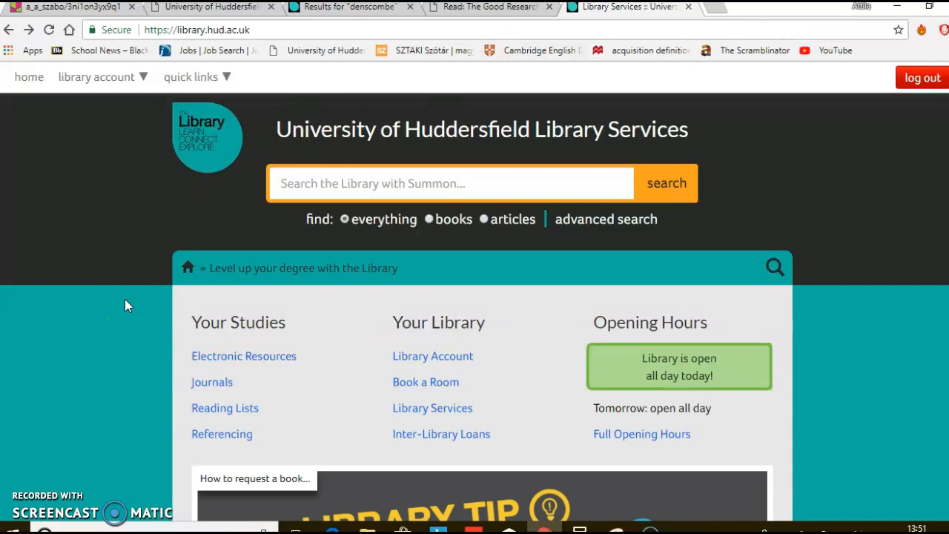
left_click(111, 358)
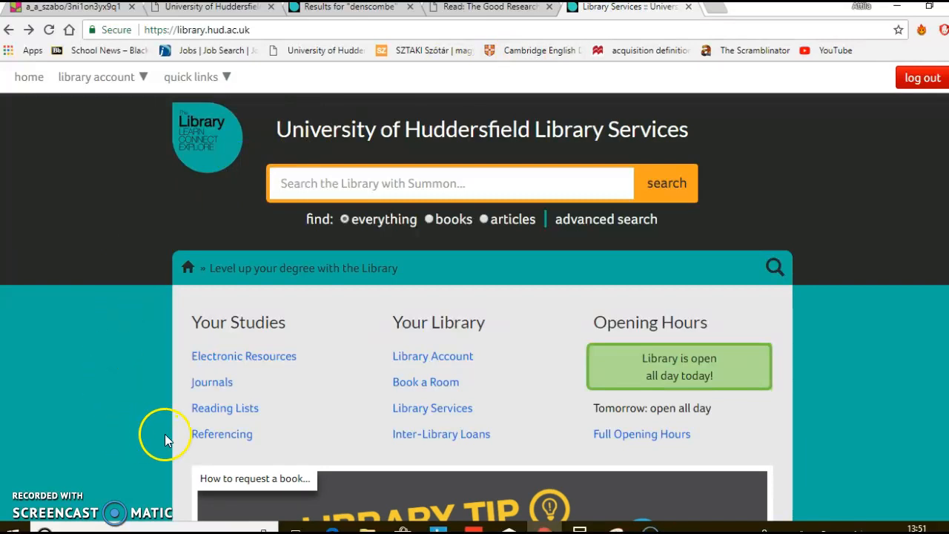
left_click(212, 439)
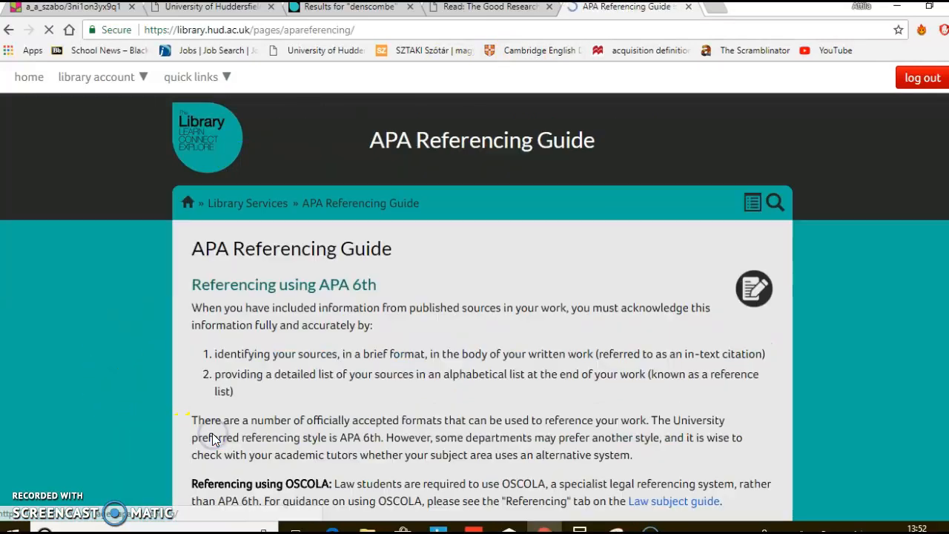
scroll(488, 430, "down", 4)
scroll(489, 436, "down", 2)
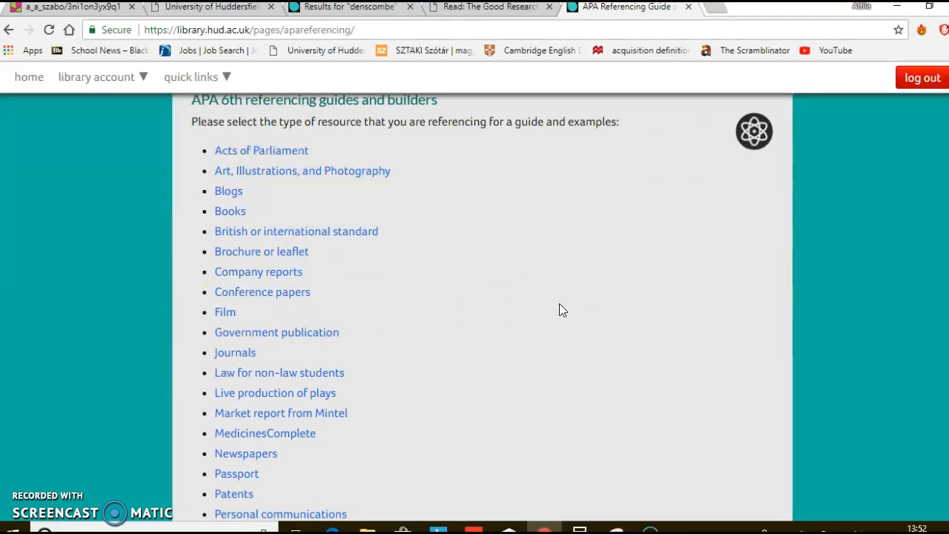
Open the APA guide page for a standard book and go to the blank reference builder below its examples.
left_click(377, 12)
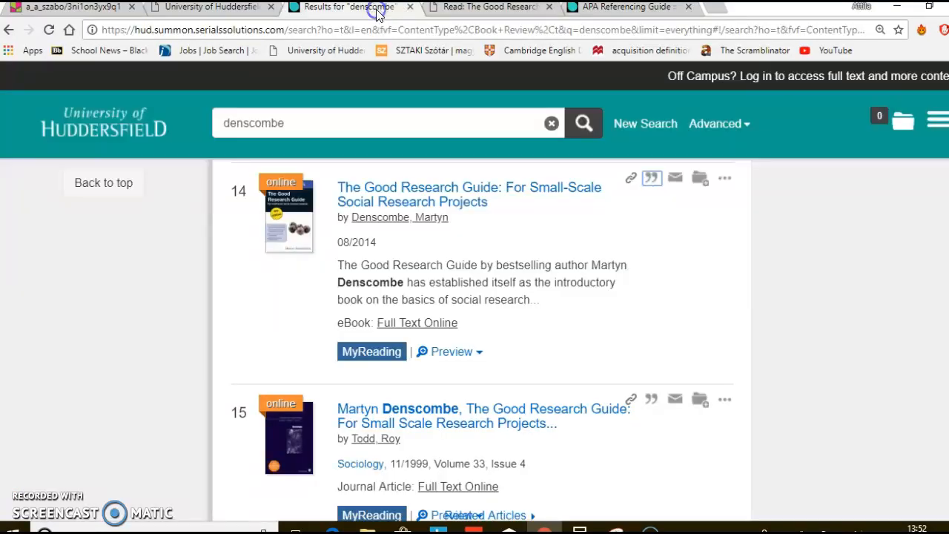
left_click(627, 8)
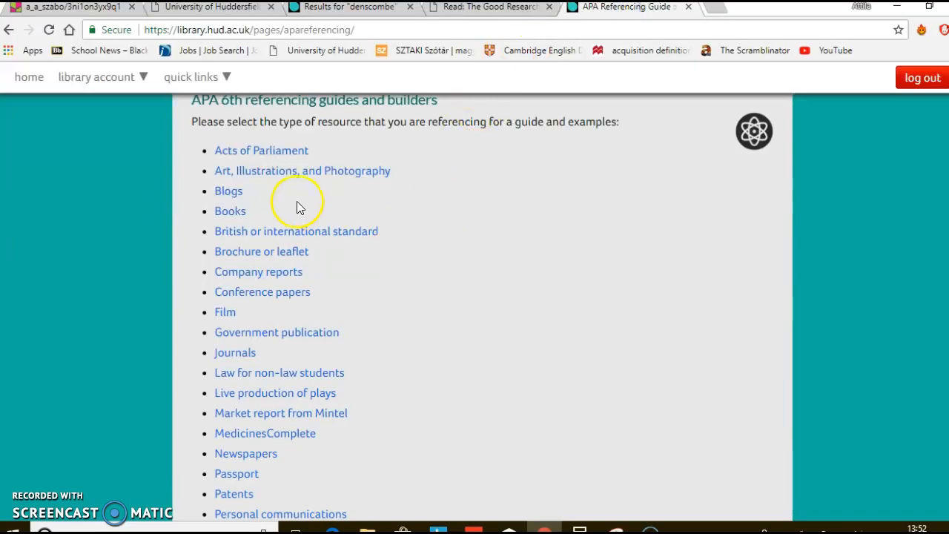
left_click(230, 211)
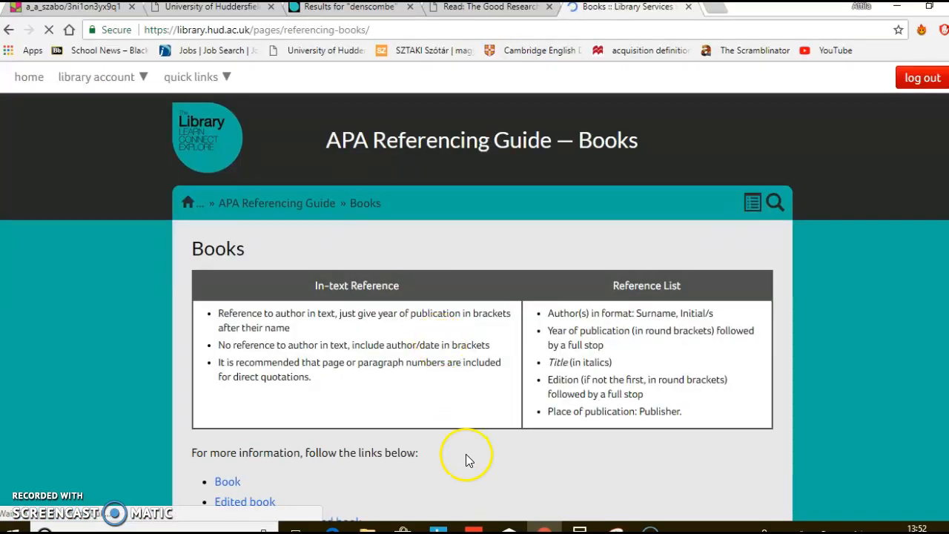
scroll(465, 454, "down", 3)
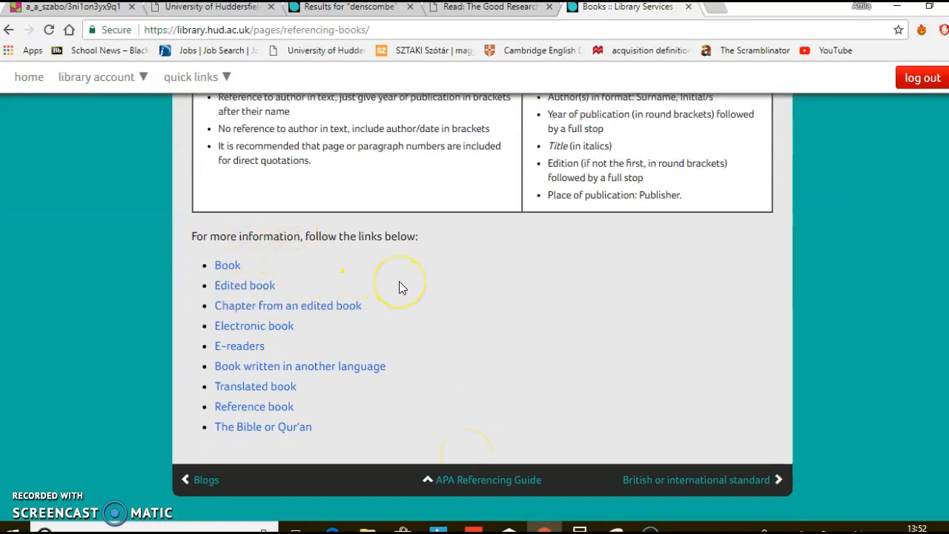
left_click(227, 267)
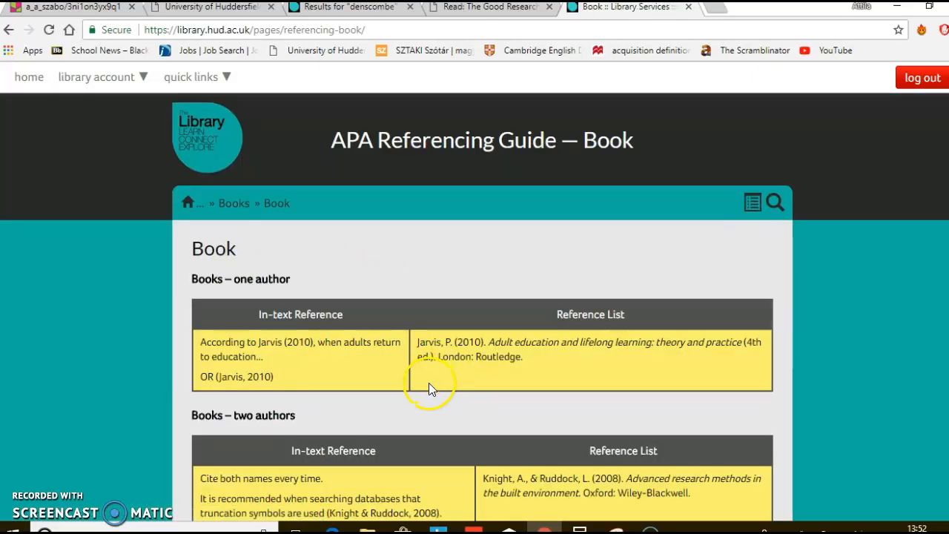
scroll(424, 401, "down", 2)
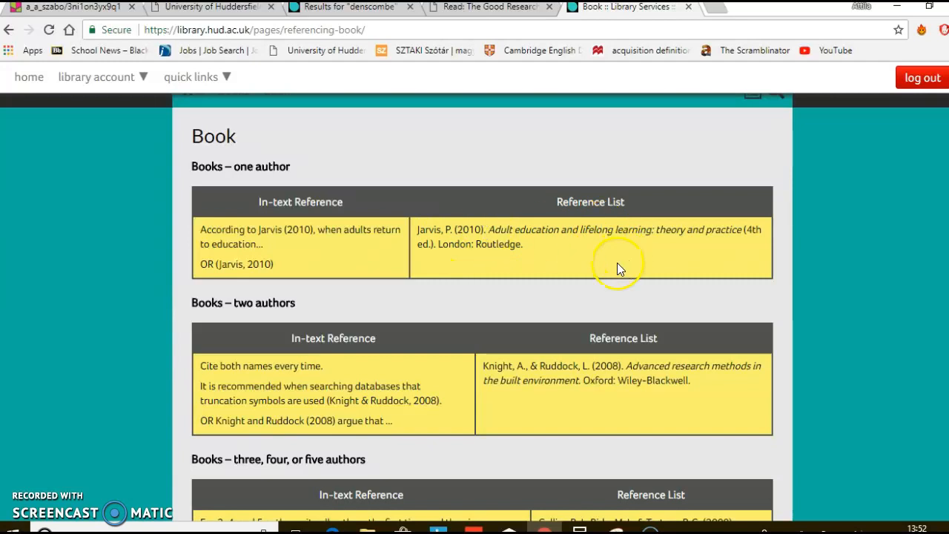
scroll(550, 317, "down", 10)
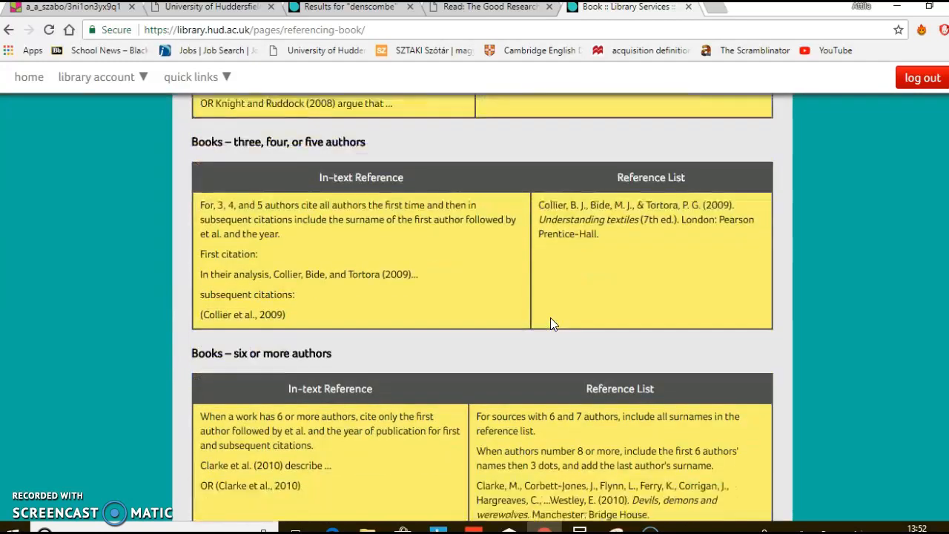
scroll(551, 319, "down", 3)
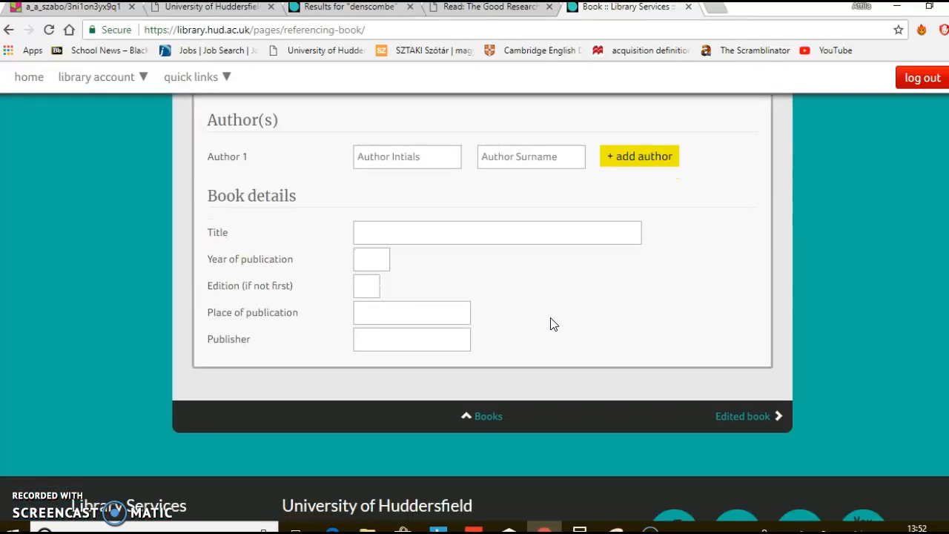
scroll(551, 319, "up", 1)
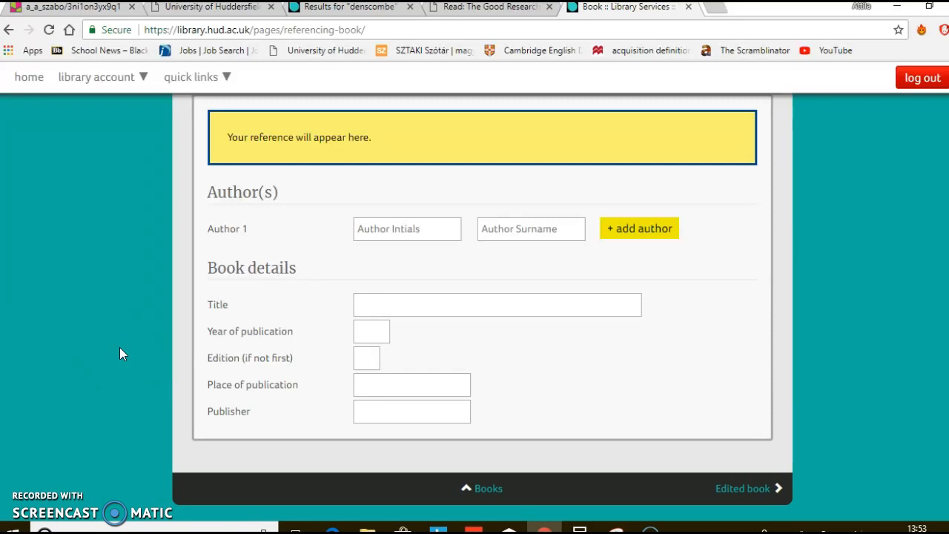
Check the title, edition and author on the cover of The Good Research Guide in the e-book reader.
left_click(502, 19)
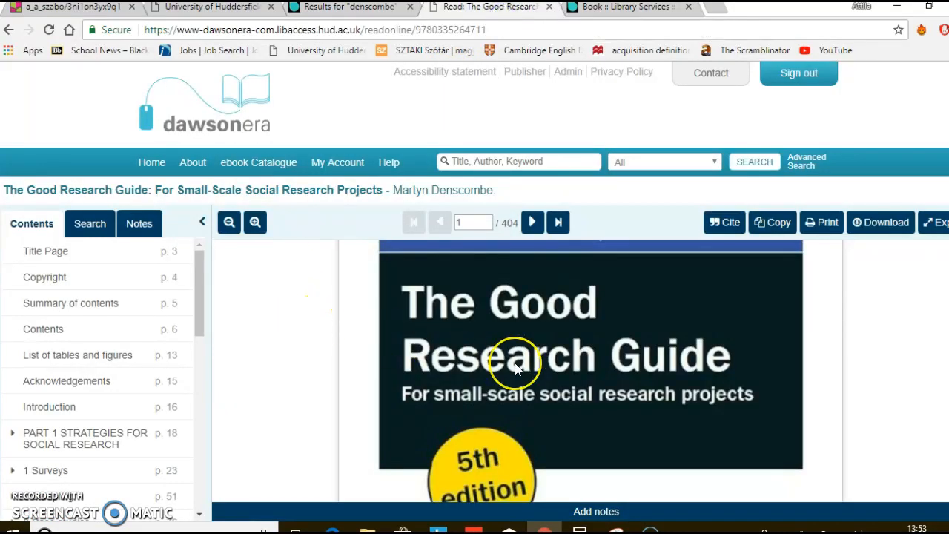
scroll(517, 369, "down", 3)
scroll(517, 368, "up", 3)
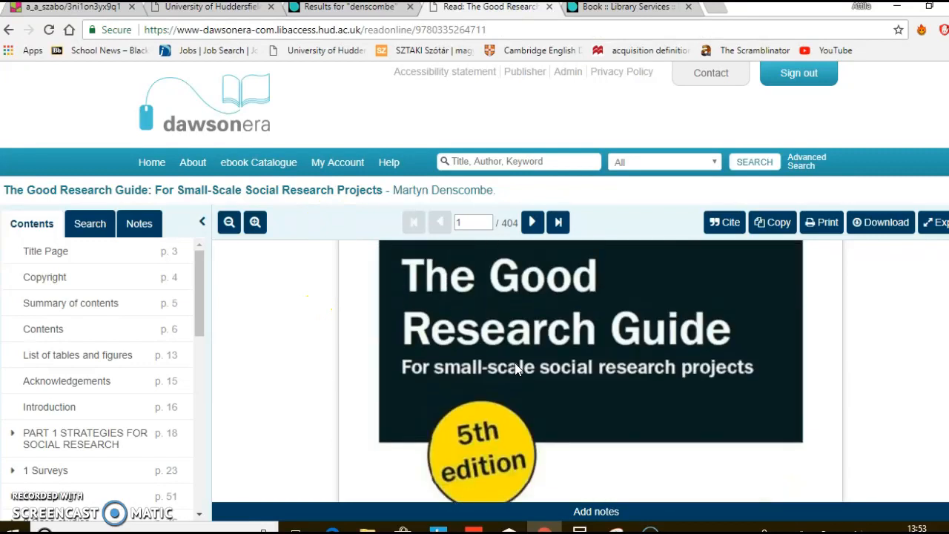
scroll(517, 369, "down", 5)
scroll(517, 368, "up", 2)
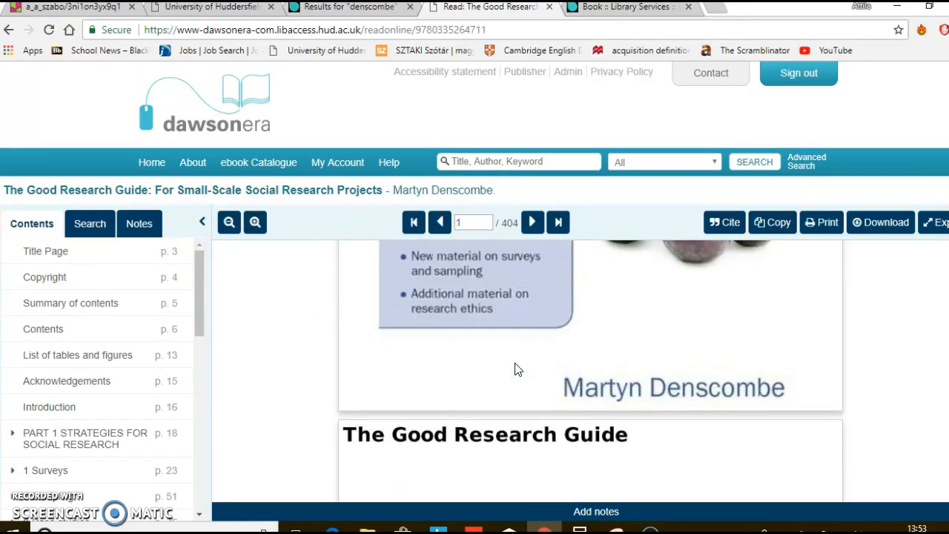
scroll(517, 368, "up", 1)
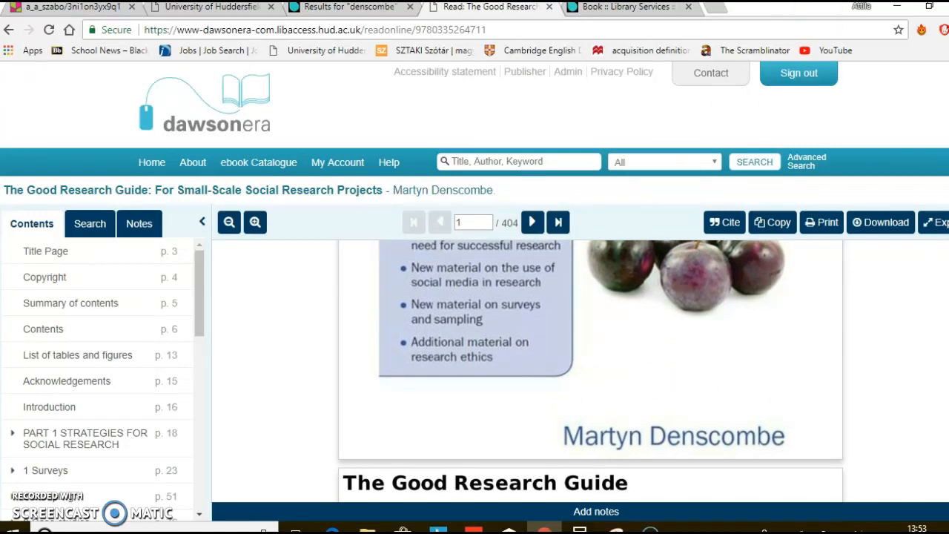
left_click(641, 7)
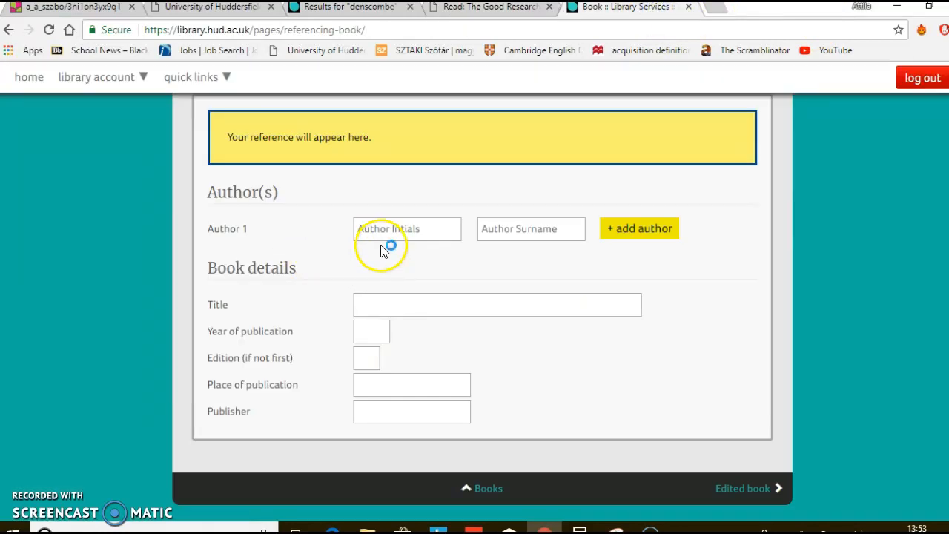
left_click(468, 7)
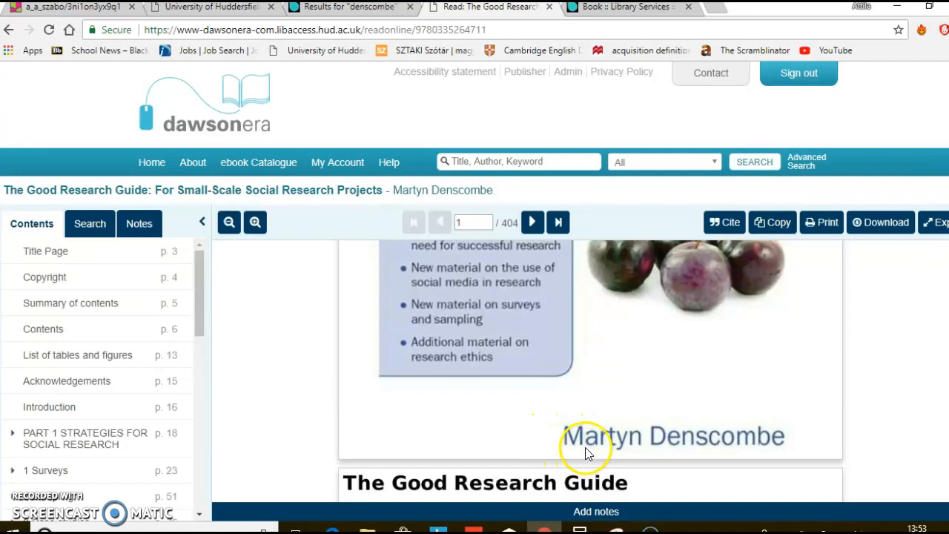
Enter the book author's initial and surname as Author 1 in the reference builder.
left_click(645, 15)
left_click(405, 227)
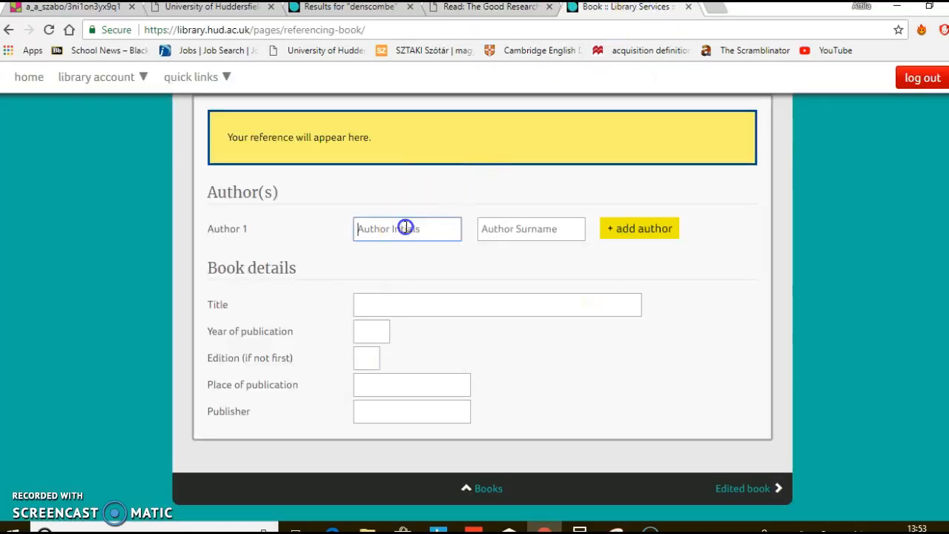
type("M")
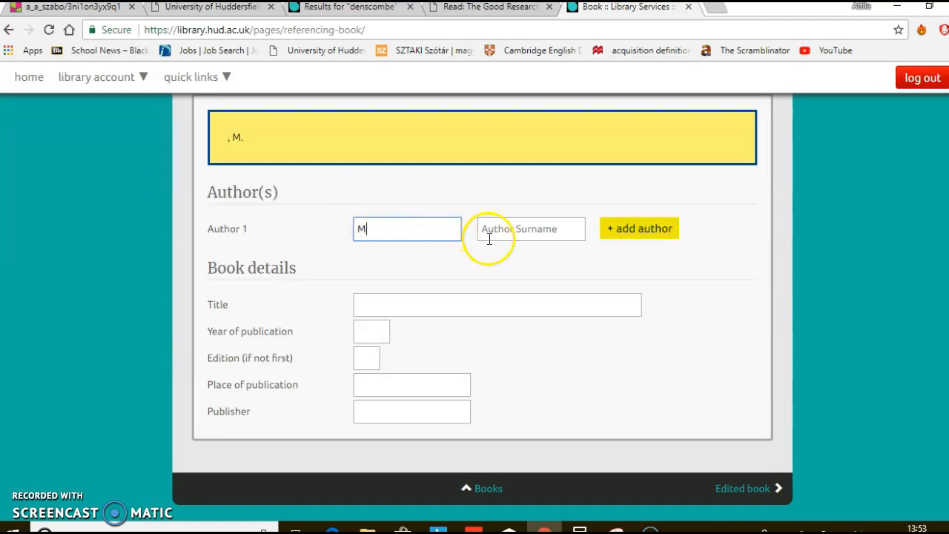
left_click(516, 229)
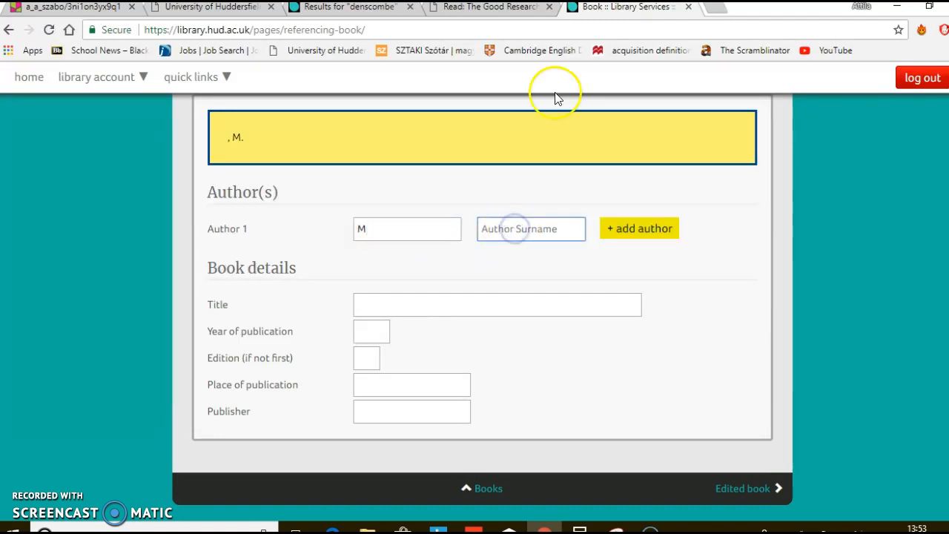
type("Denscombe")
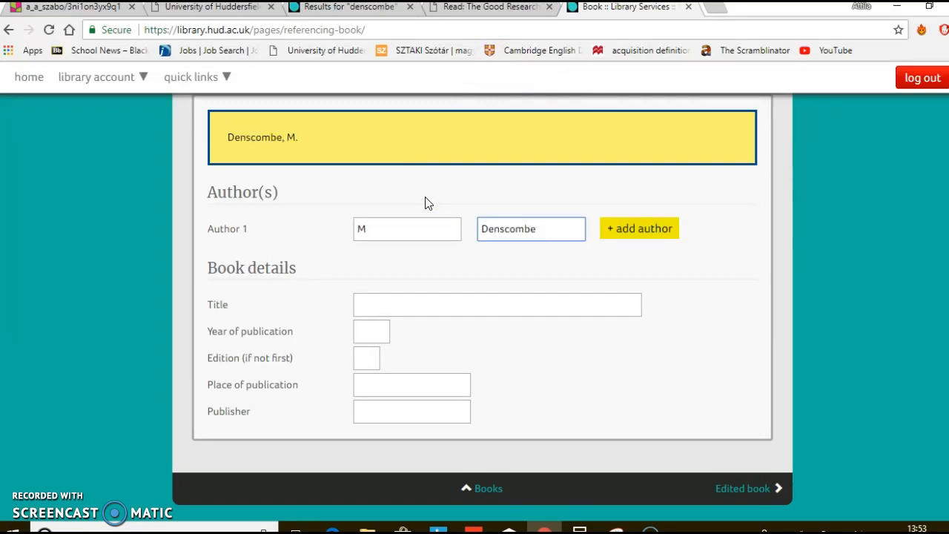
Check the main title on the book's cover in the e-book reader and enter "The good research guide:" as the title in the reference builder.
left_click(401, 302)
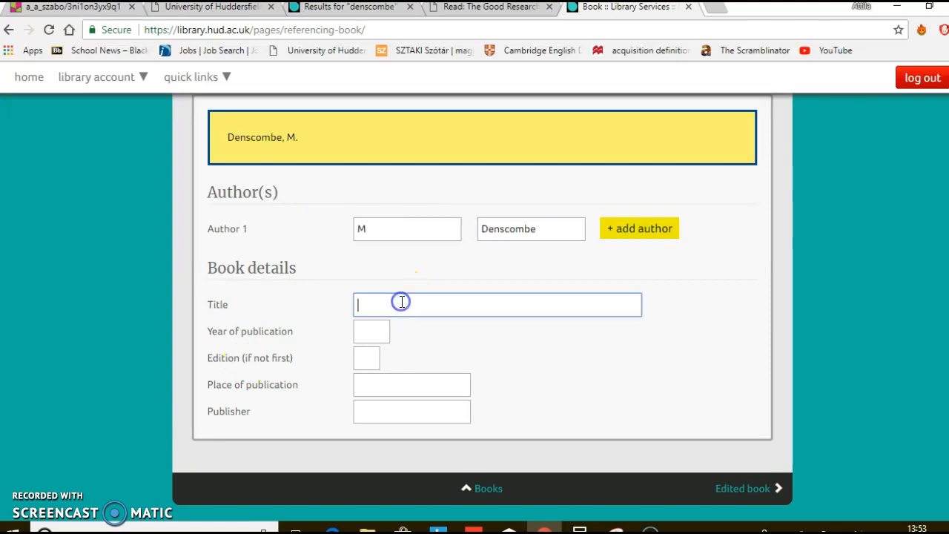
left_click(487, 9)
scroll(544, 311, "up", 5)
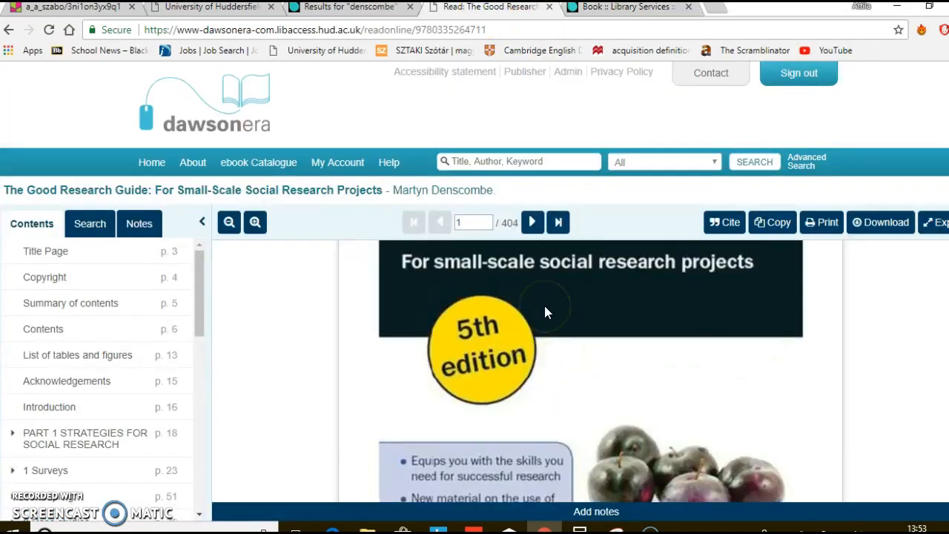
scroll(544, 312, "down", 1)
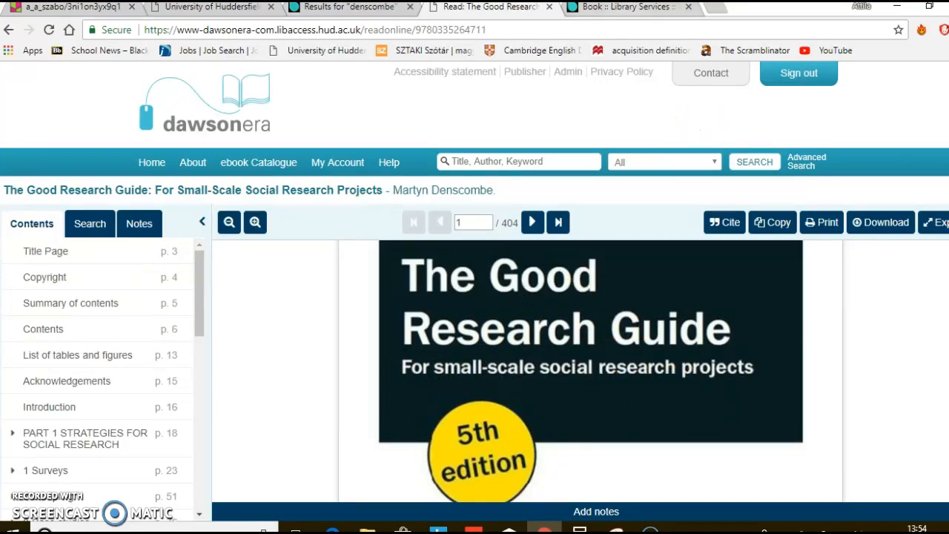
left_click(619, 8)
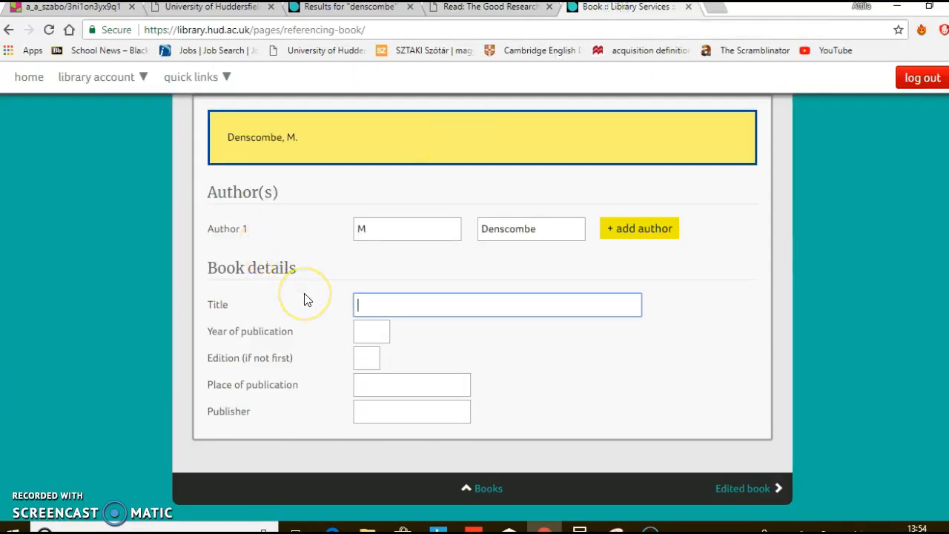
type("The good research guide:")
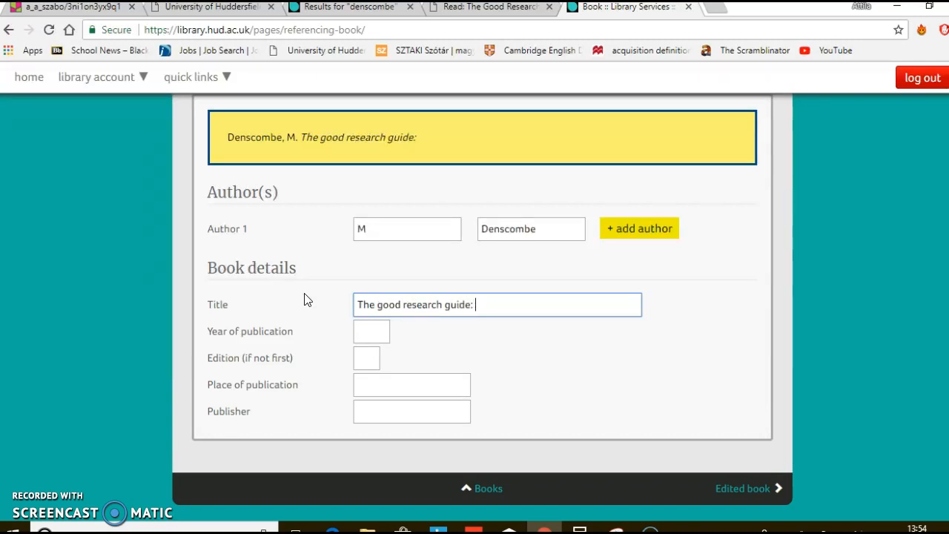
Check the subtitle on the e-book's cover and add "for small-scale social research projects" to the title.
left_click(502, 9)
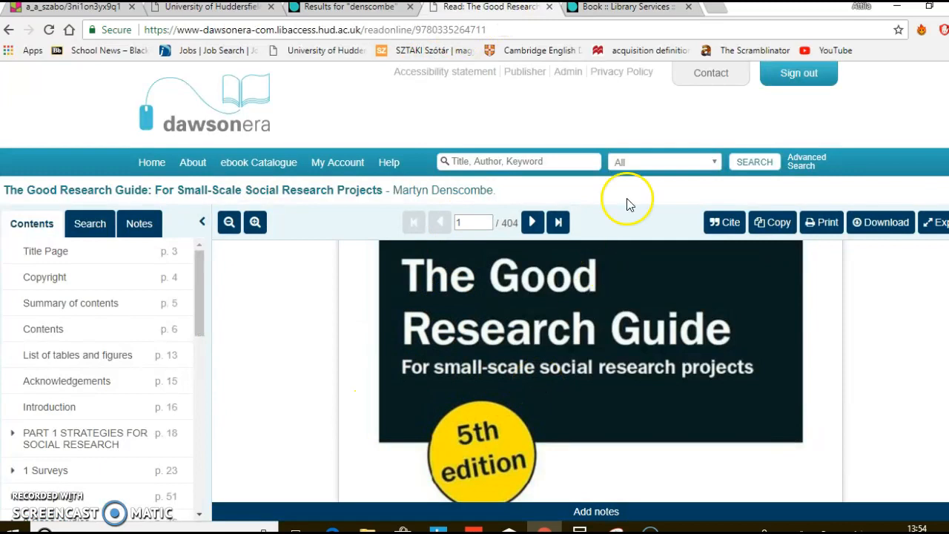
left_click(640, 10)
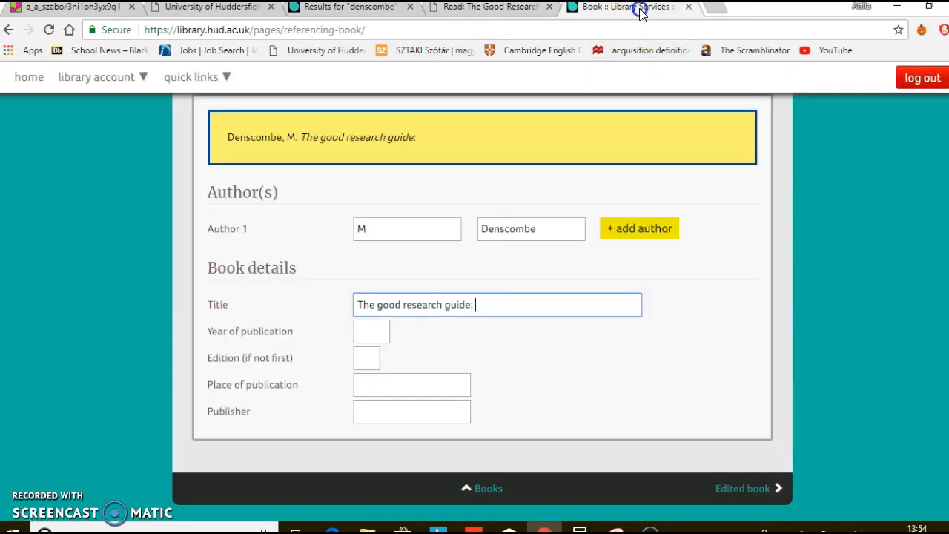
type("for small-scale social res")
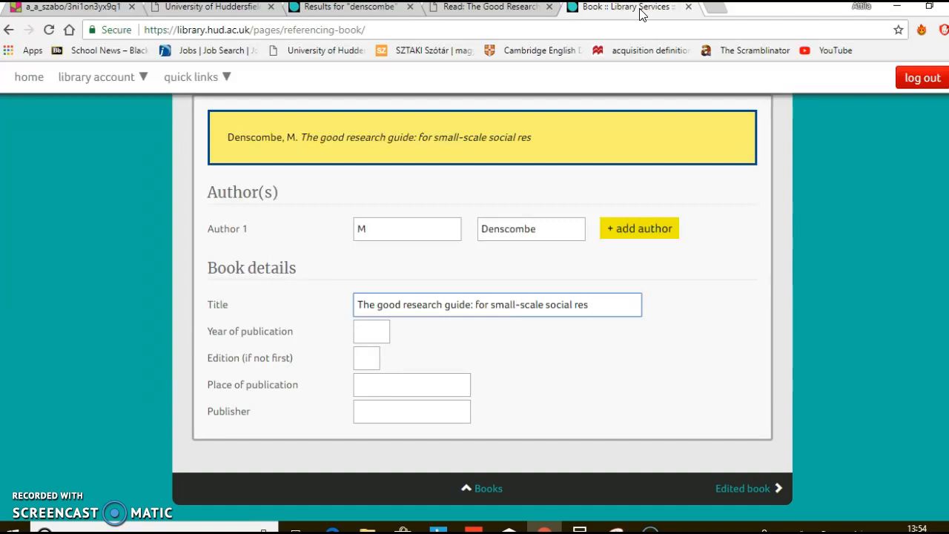
type("earch projects")
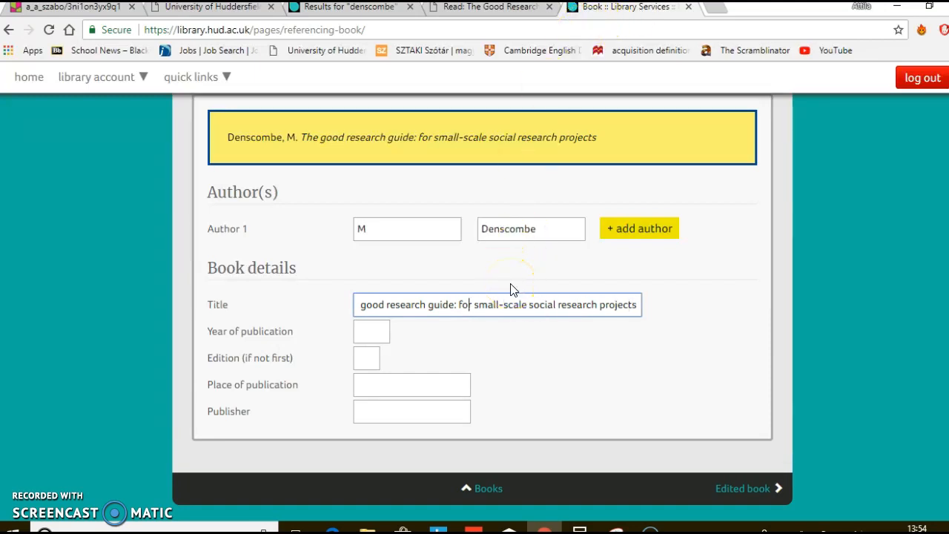
key("Home")
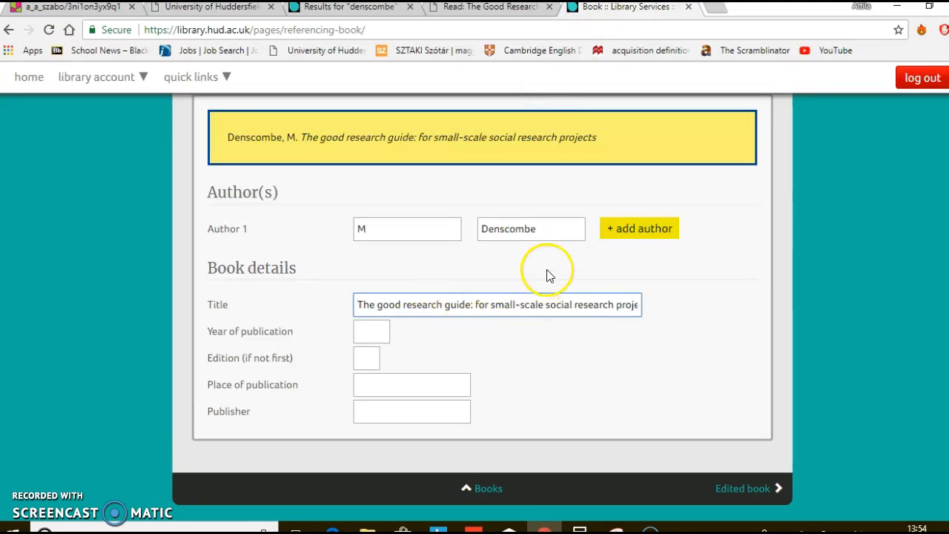
Compare the capitalisation on the e-book's cover with the title entered in the reference builder, going through it word by word.
left_click(529, 14)
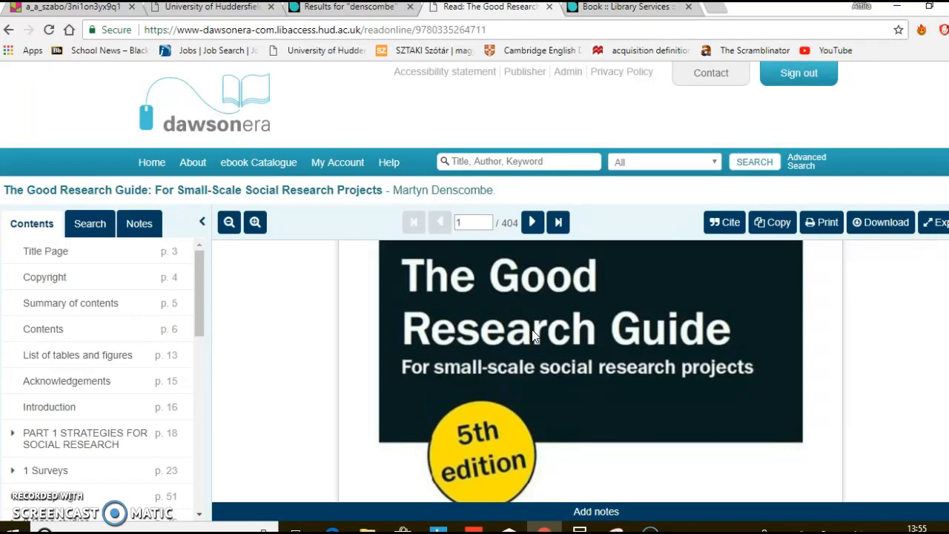
left_click(627, 7)
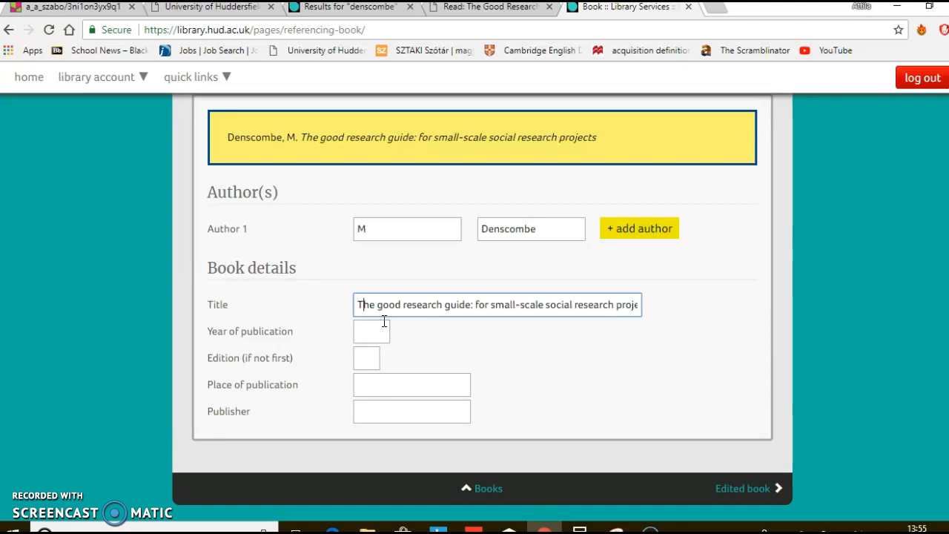
key("Right")
key("Right")
key("Right")
key("Right")
key("Right")
key("Right")
key("Right")
key("Right")
key("Right")
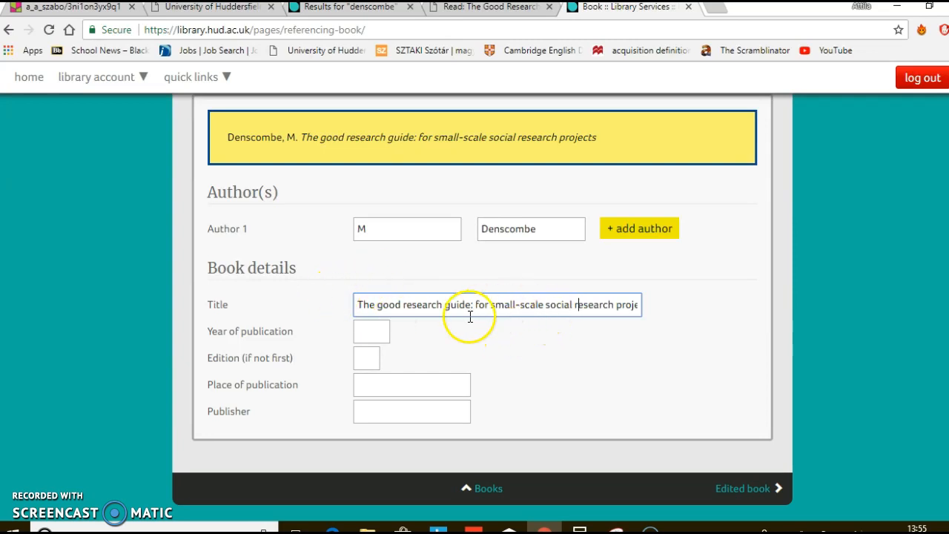
Set the year of publication to 2014 and the edition to 5.
left_click(383, 326)
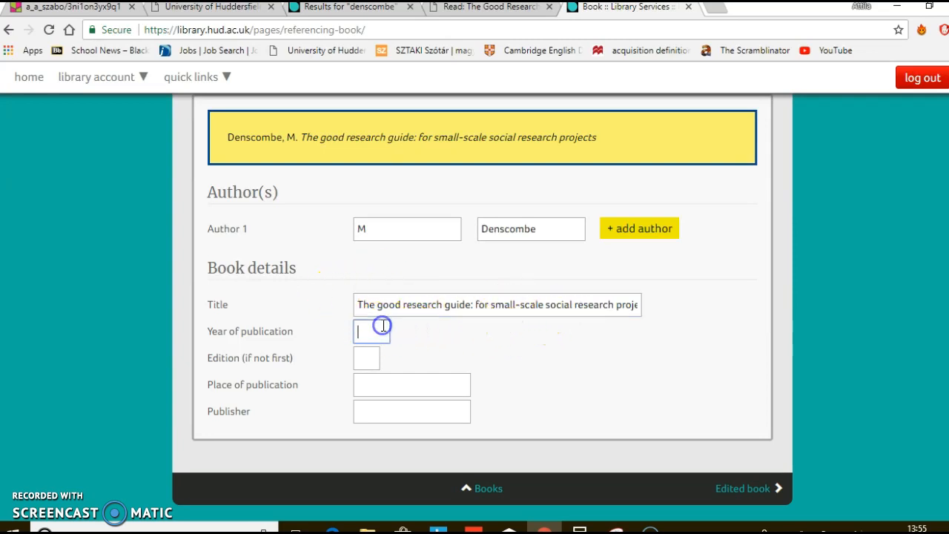
type("2014")
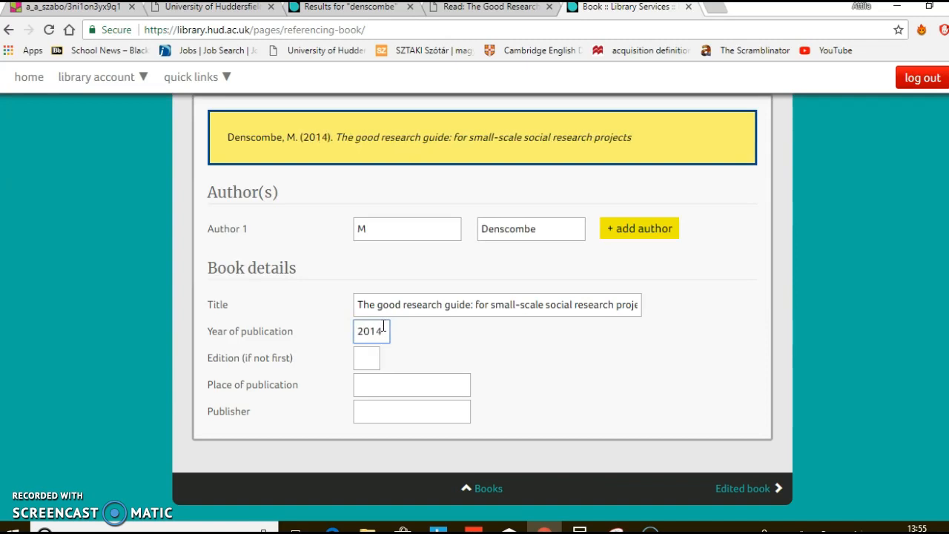
left_click(368, 362)
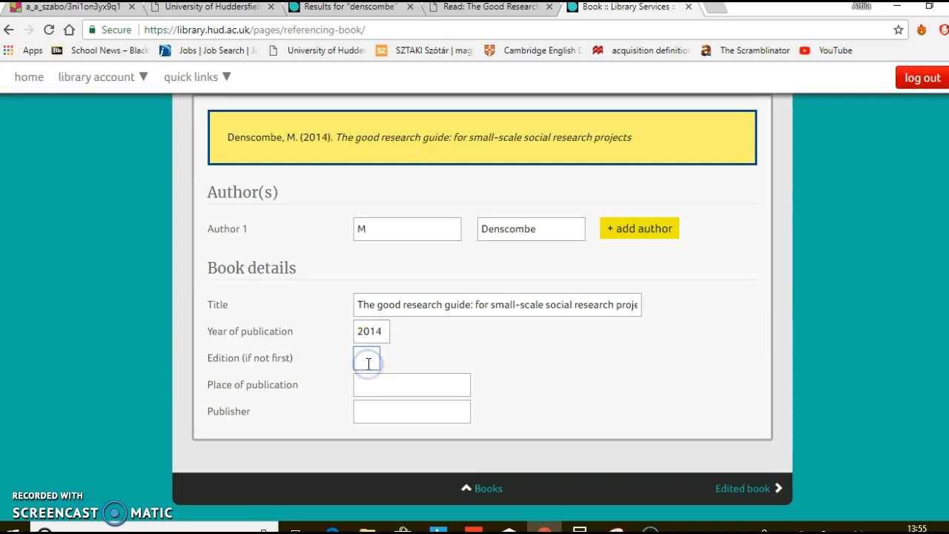
type("5")
Find the place of publication on the e-book's copyright page and enter it as Maidenhead in the reference builder.
left_click(364, 388)
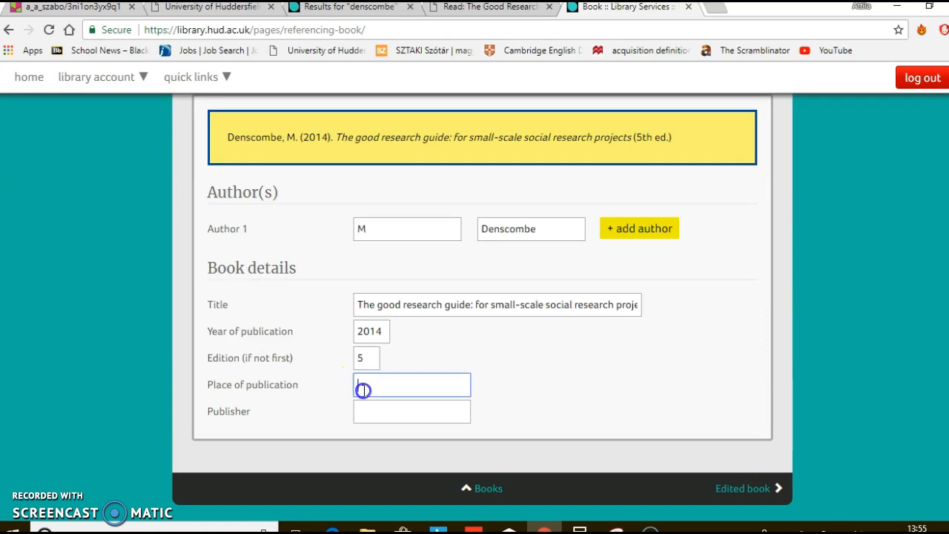
left_click(489, 7)
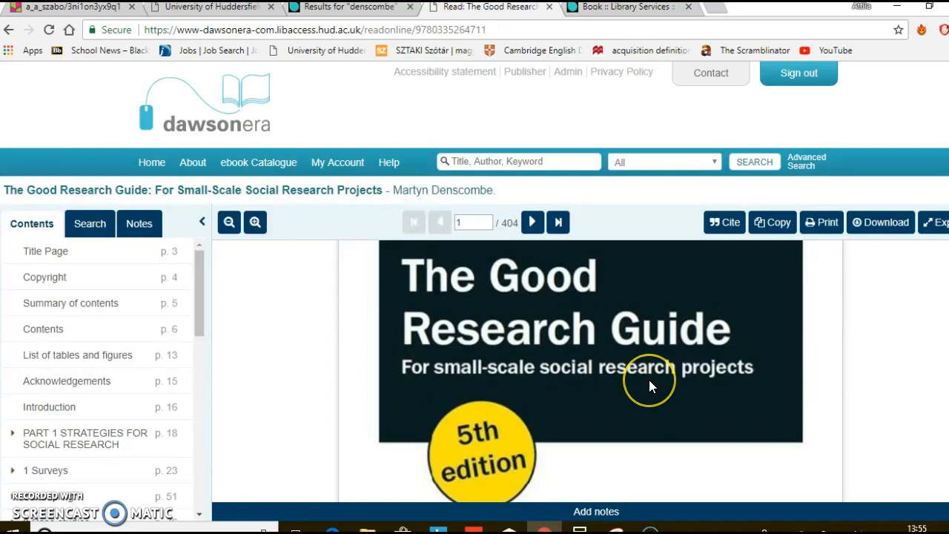
scroll(650, 380, "down", 10)
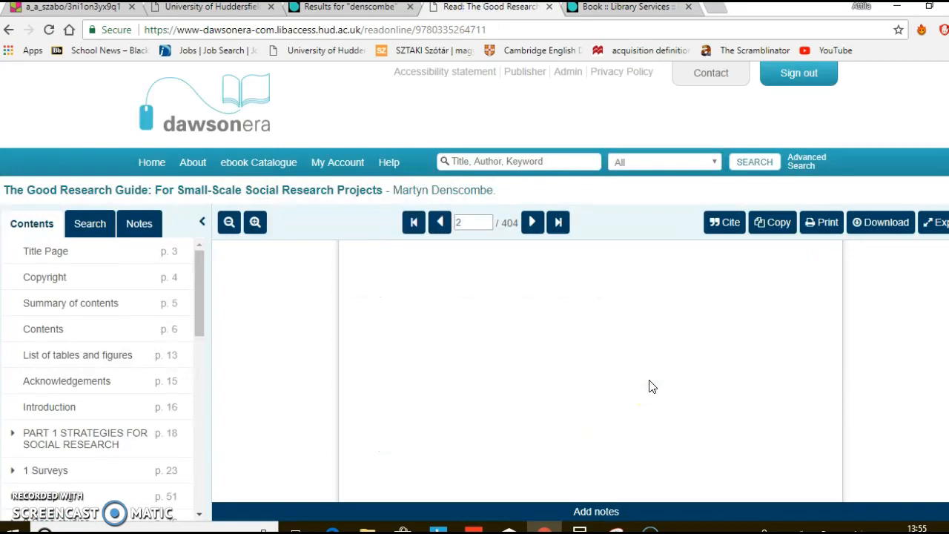
scroll(649, 386, "down", 5)
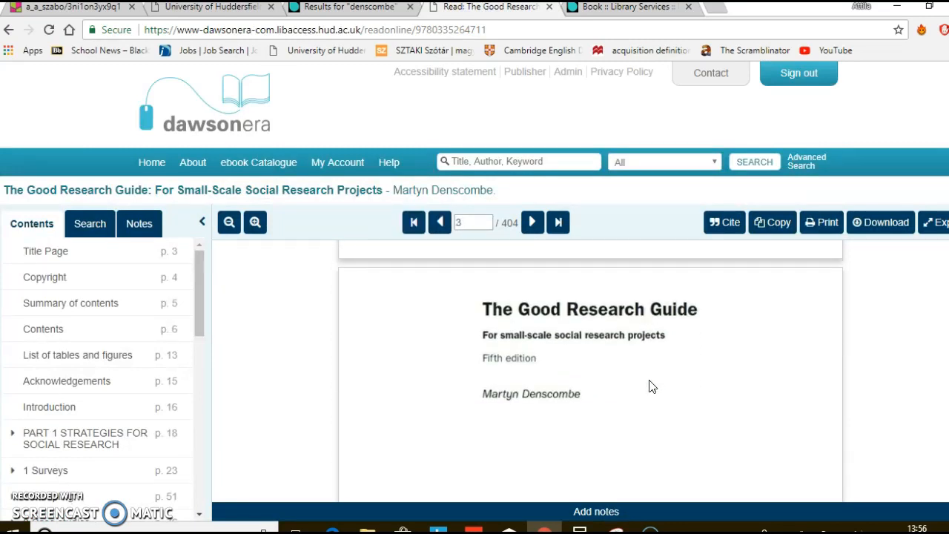
scroll(649, 386, "down", 6)
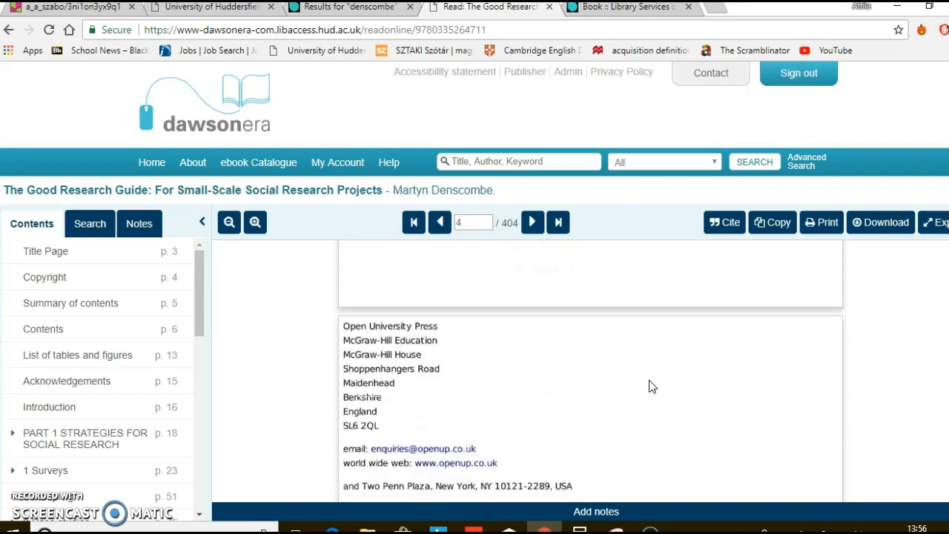
scroll(649, 386, "down", 1)
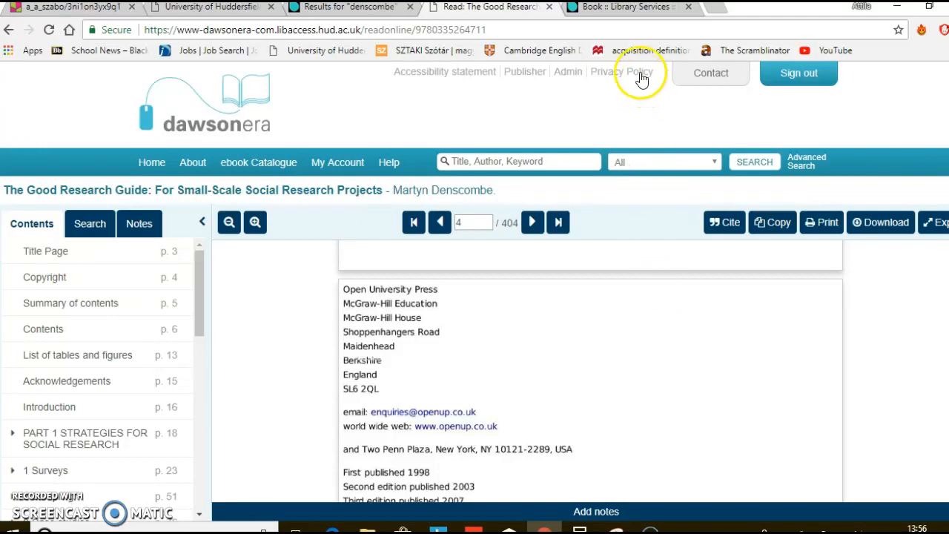
left_click(623, 11)
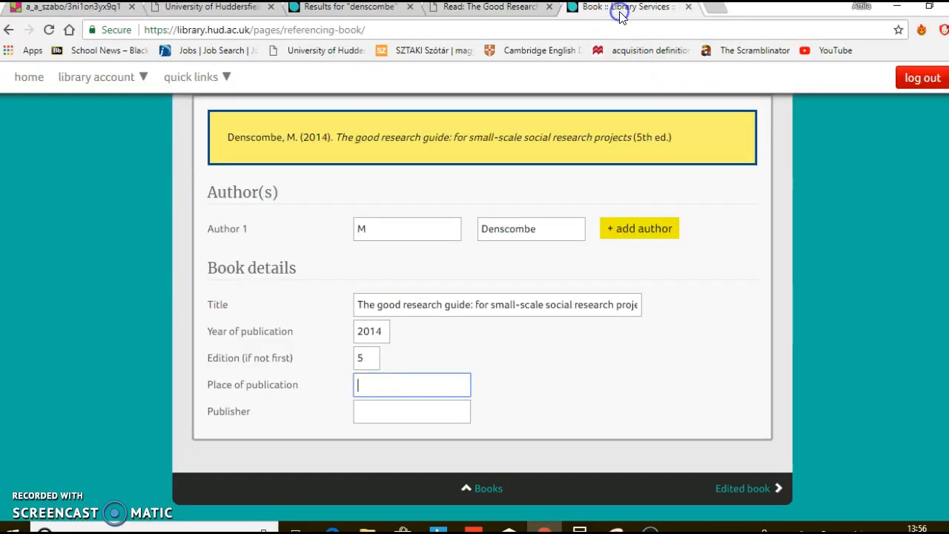
type("maidenhea")
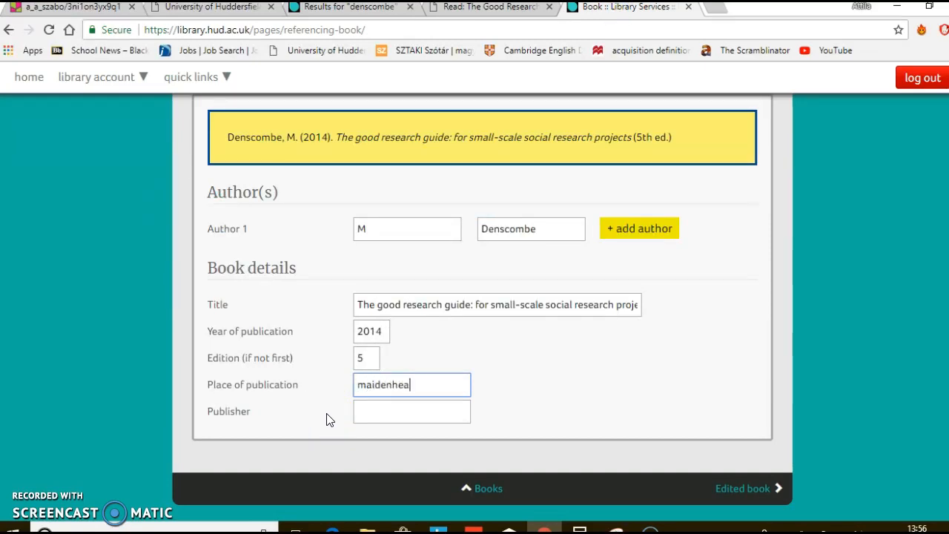
type("d")
key("BackSpace")
type("M")
Enter Open University Press as the publisher.
left_click(393, 412)
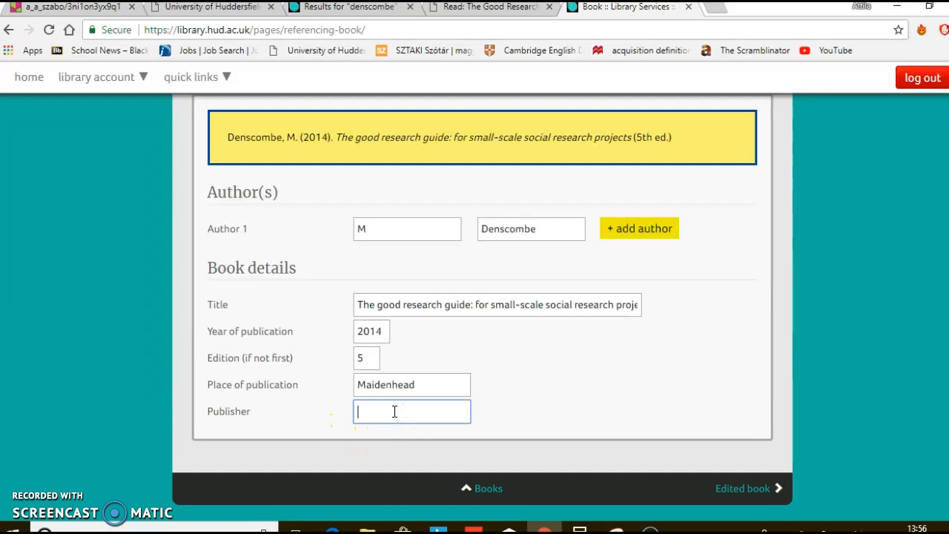
type("Open")
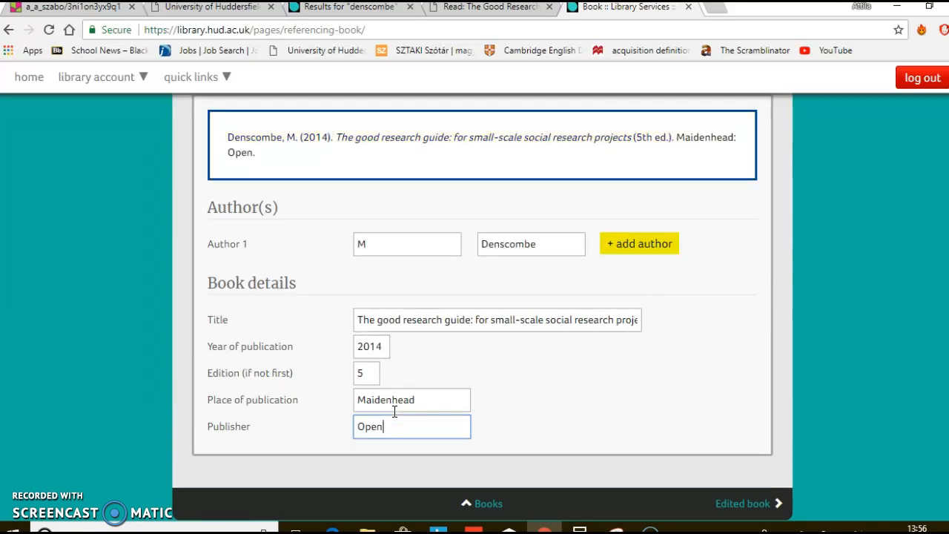
type(" University ")
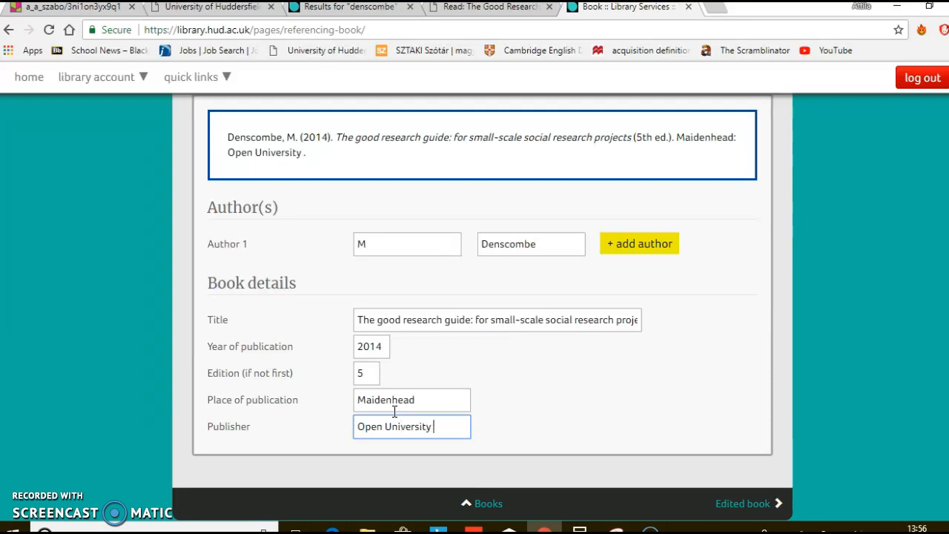
type("Press")
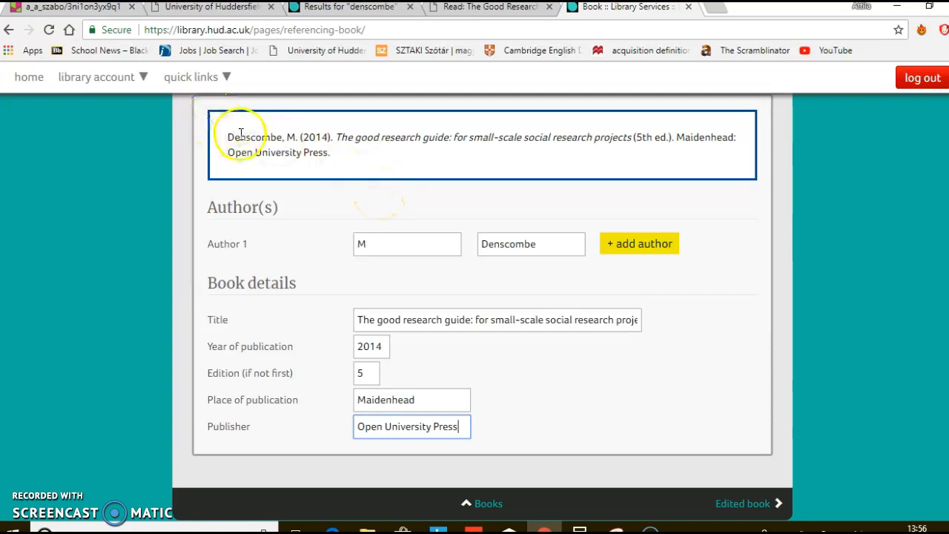
Copy the complete generated reference from the box above the author details.
left_click_drag(228, 137, 343, 160)
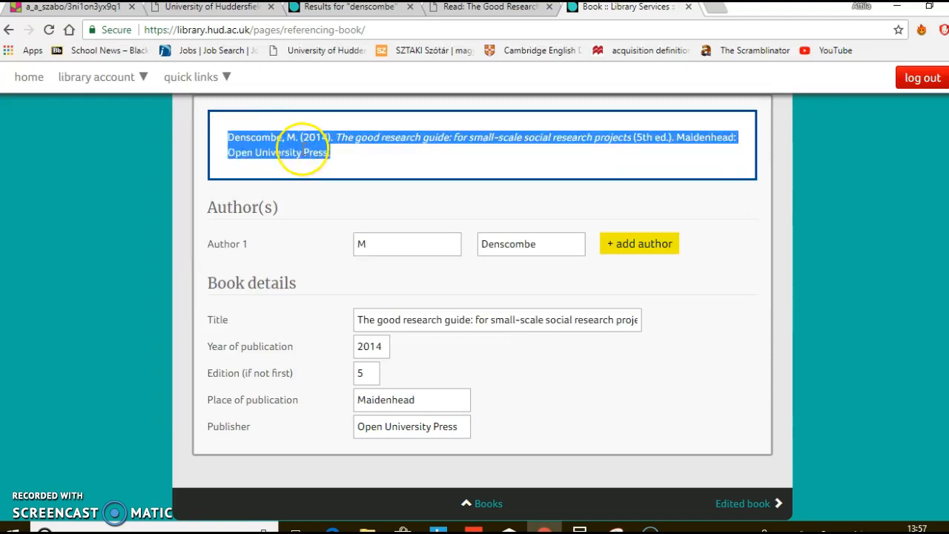
right_click(302, 151)
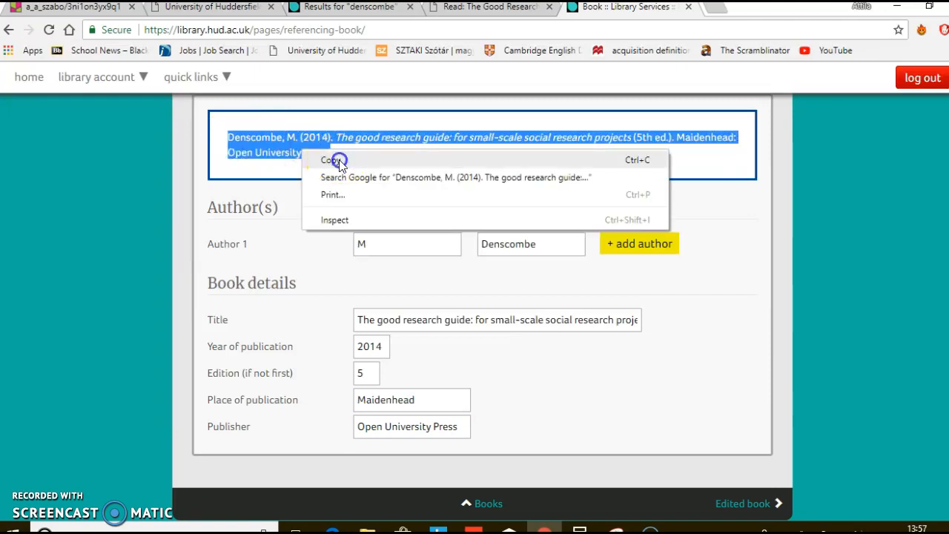
left_click(333, 159)
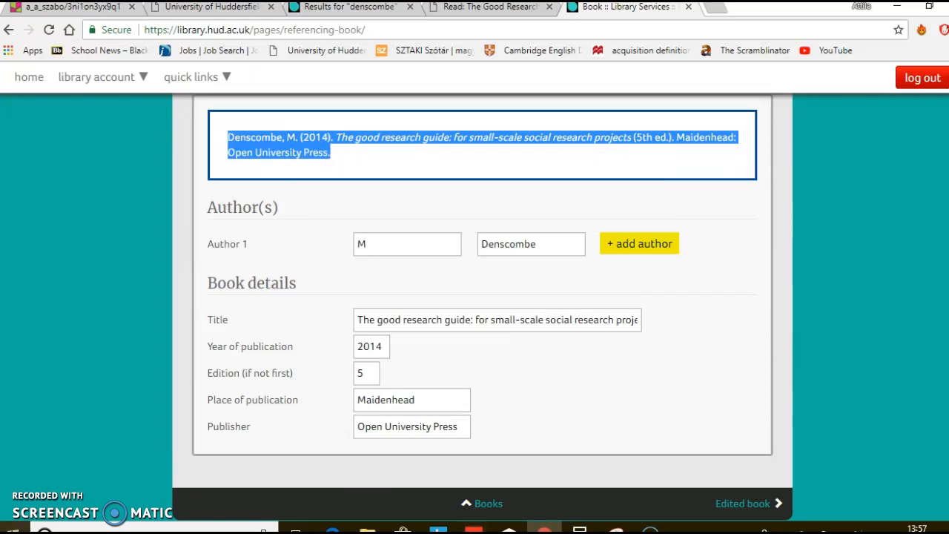
Switch to Word and create a new blank document.
key("super")
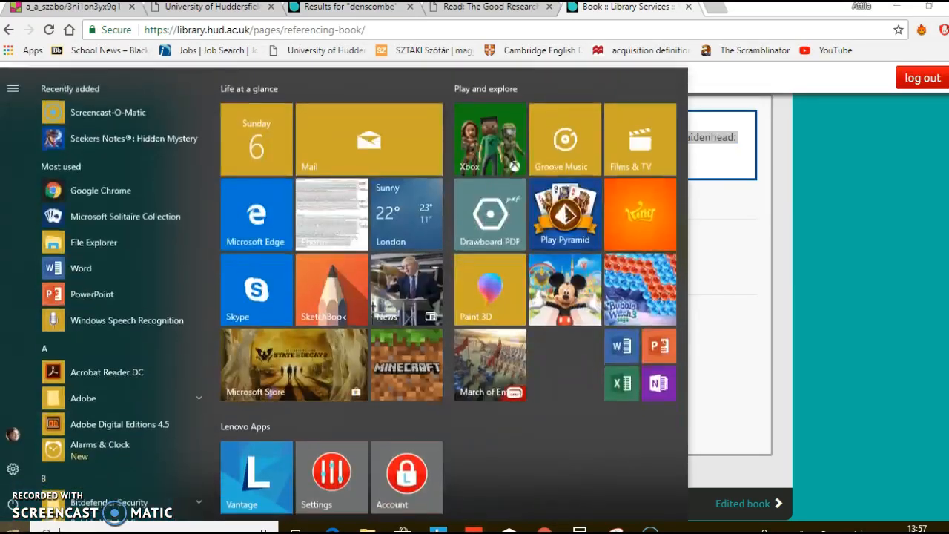
left_click(624, 345)
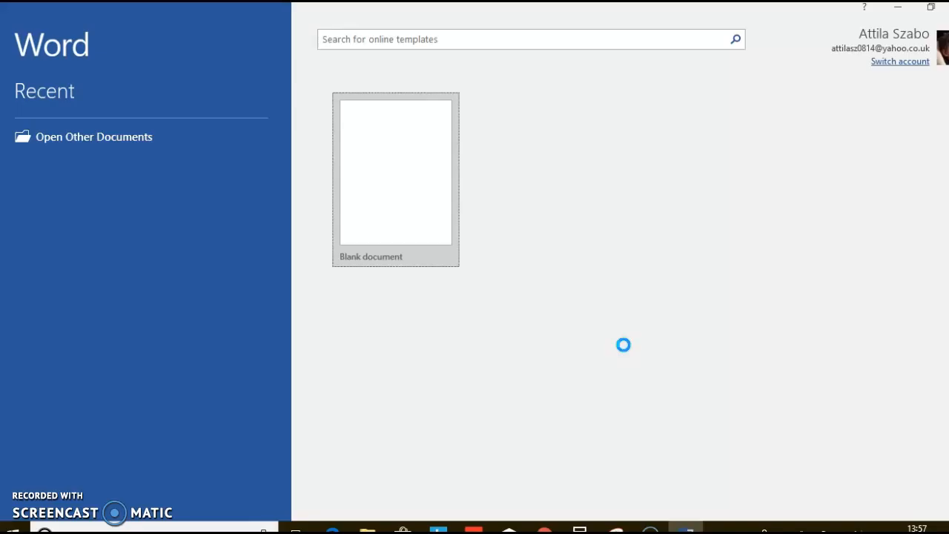
left_click(380, 154)
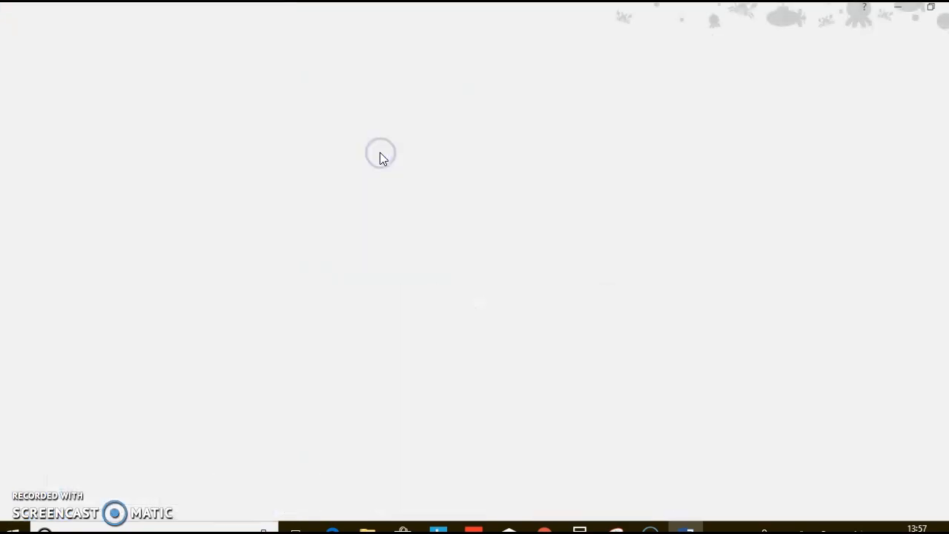
left_click(381, 153)
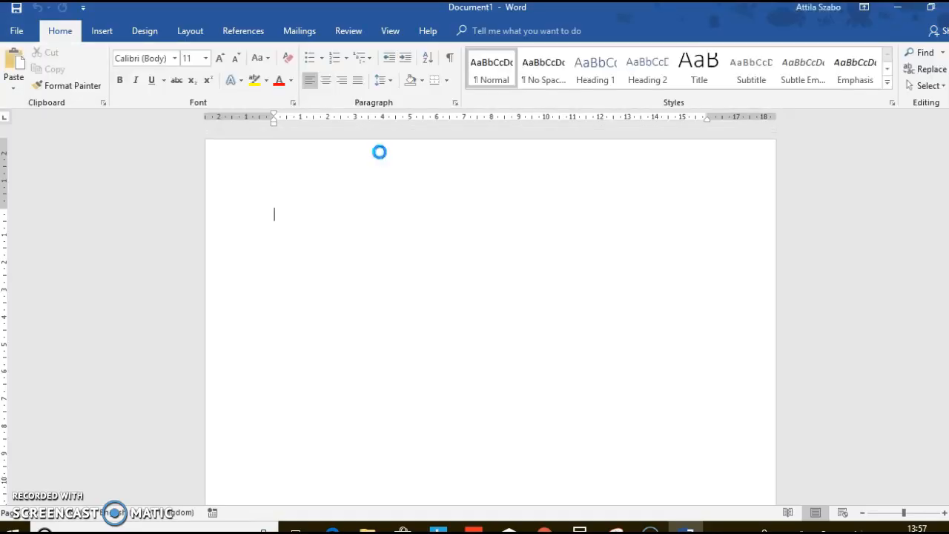
Paste the copied reference into the blank document and start a new line below it.
key("ctrl+v")
key("Return")
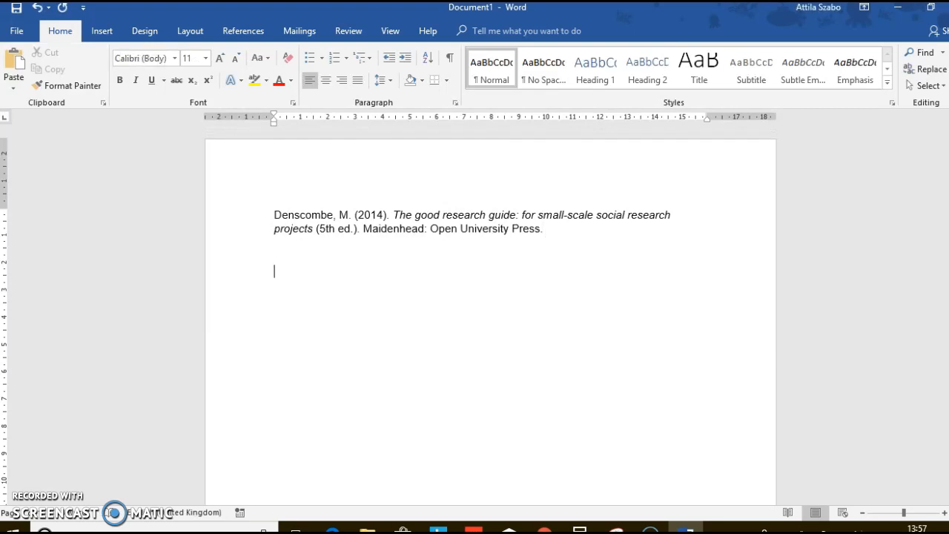
left_click(593, 423)
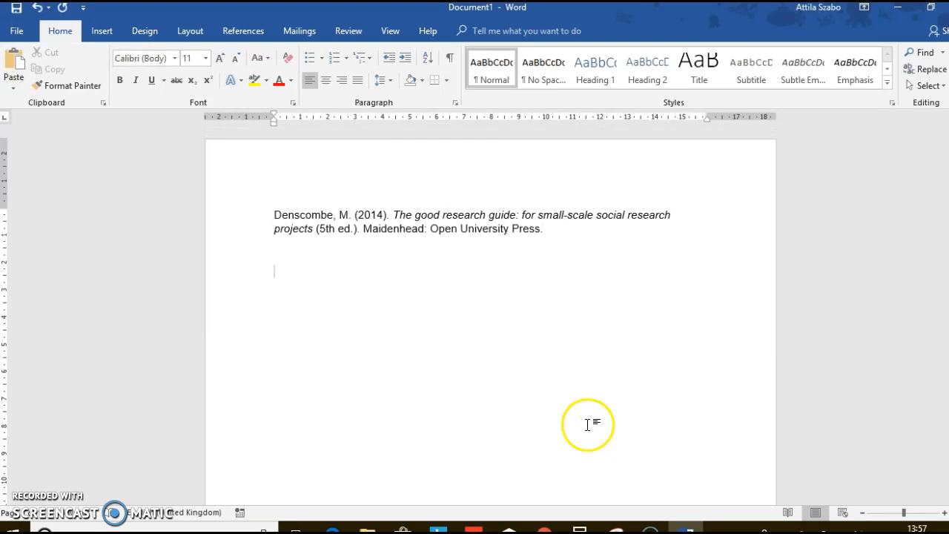
Switch to the library search results in the browser and open the citation options for the 2014 e-book The Good Research Guide.
key("alt+Tab")
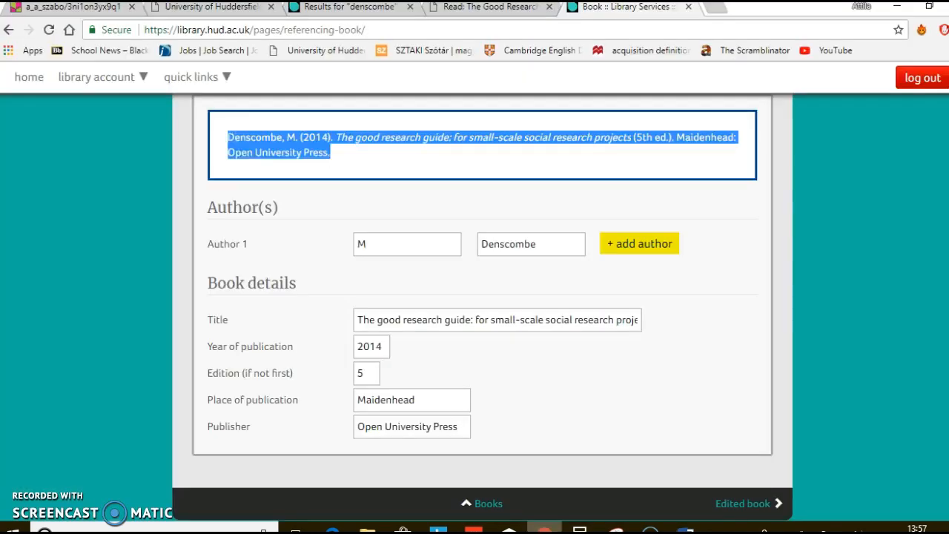
left_click(348, 6)
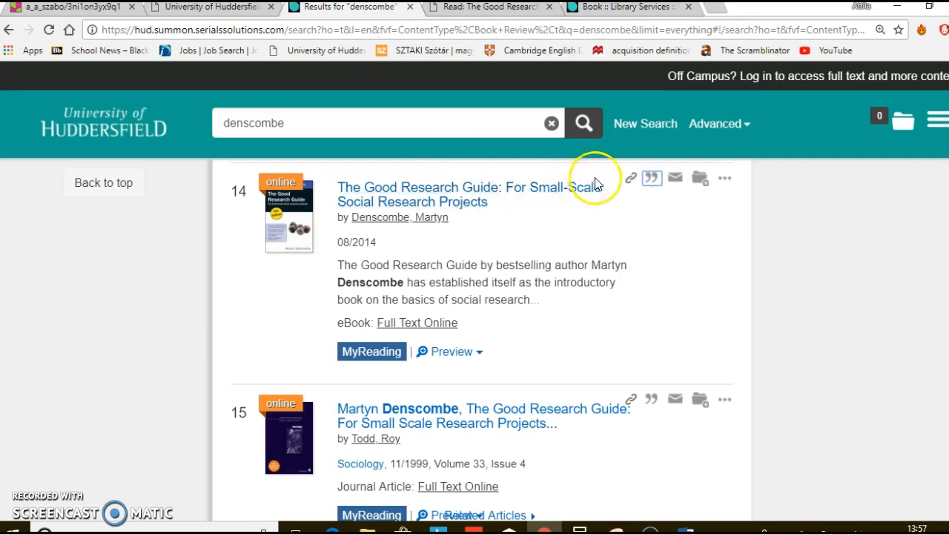
left_click(651, 178)
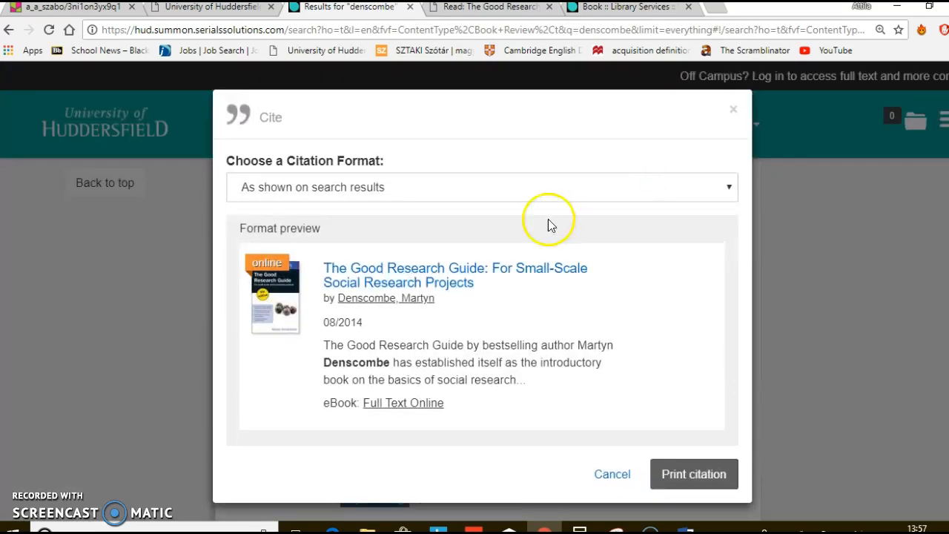
Set the citation format to APA (American Psychological Assoc.) and copy the whole previewed citation.
left_click(373, 188)
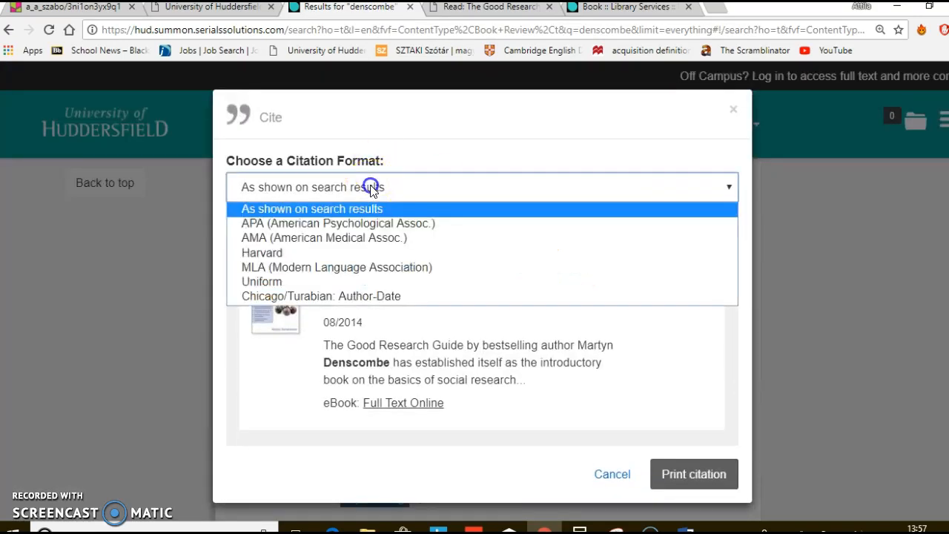
left_click(348, 223)
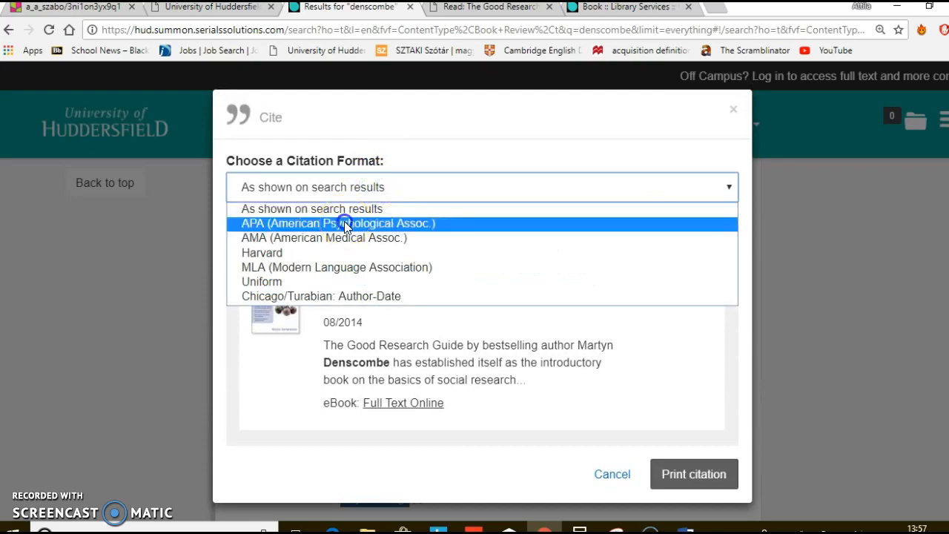
left_click(344, 223)
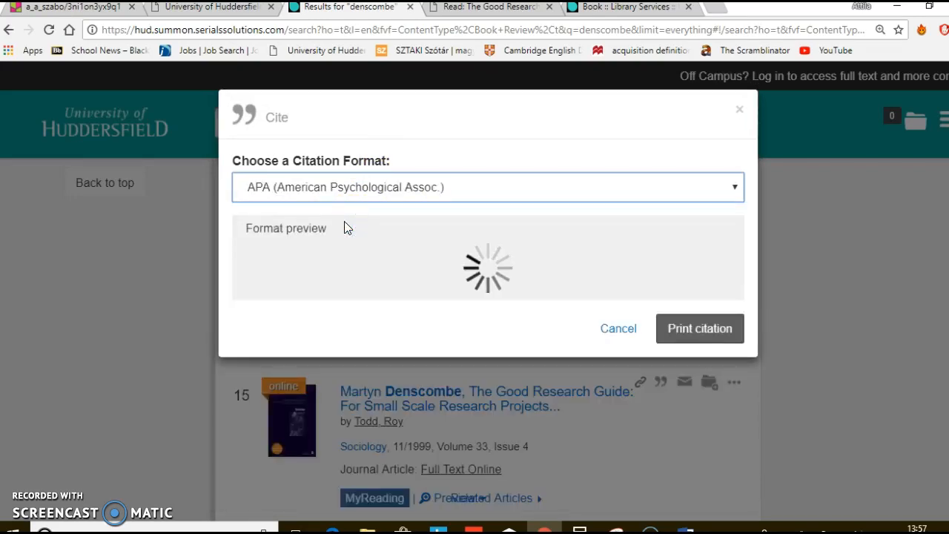
left_click_drag(247, 252, 525, 275)
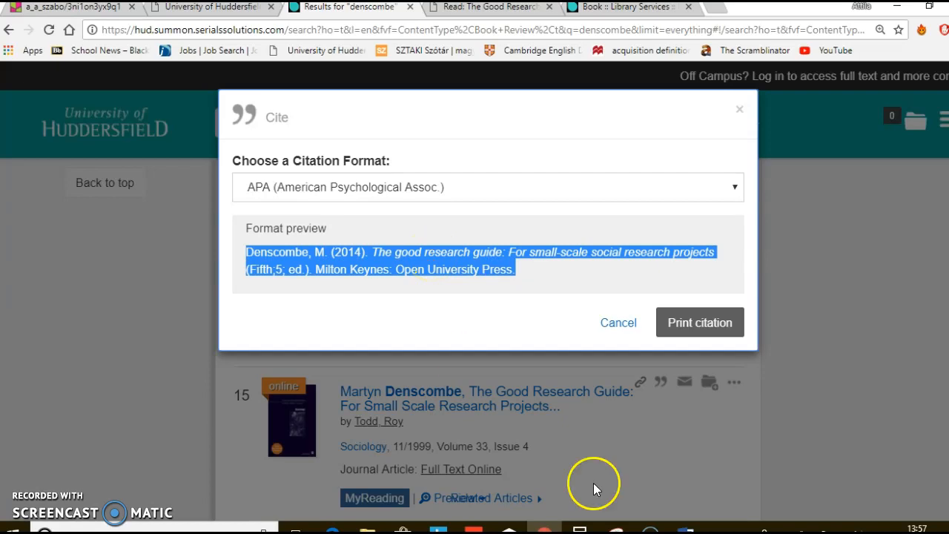
Switch to Word and paste the citation below the first reference, keeping the text only.
left_click(683, 526)
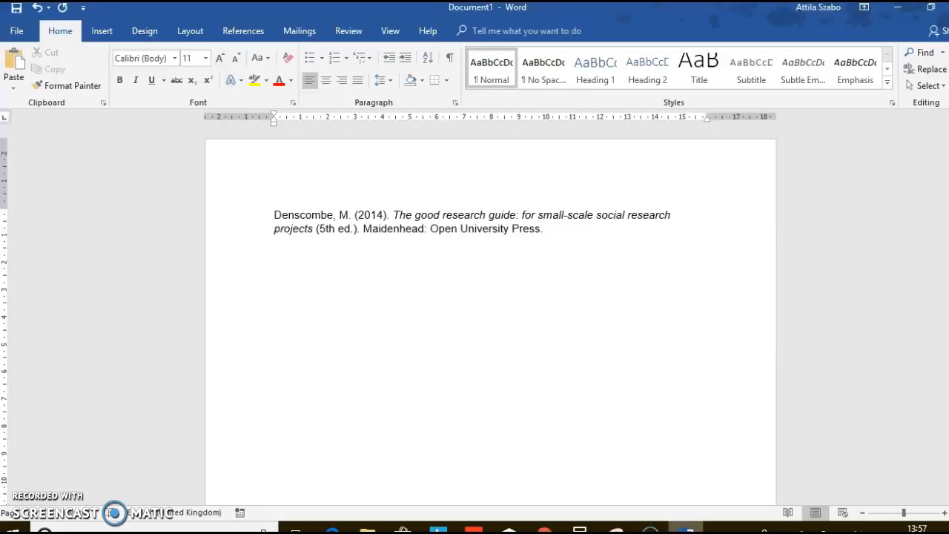
key("ctrl+v")
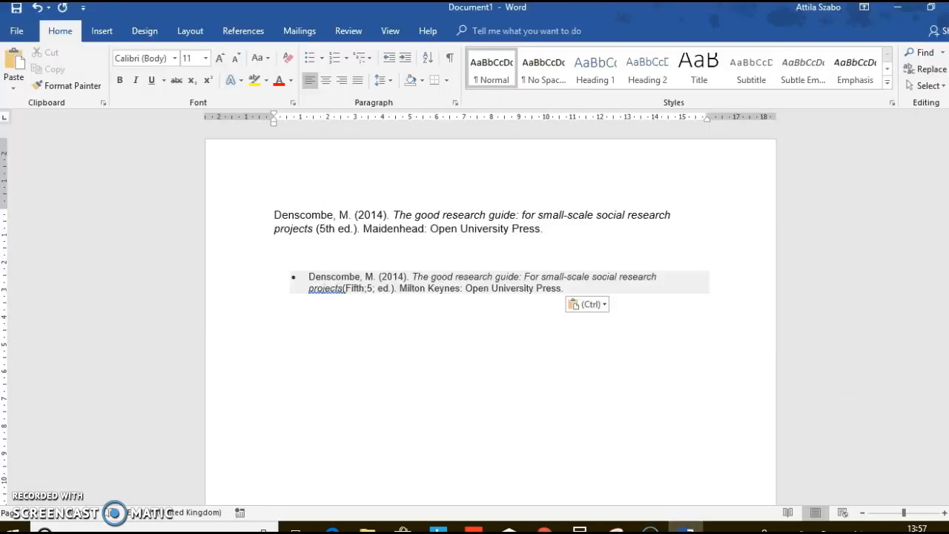
left_click(593, 304)
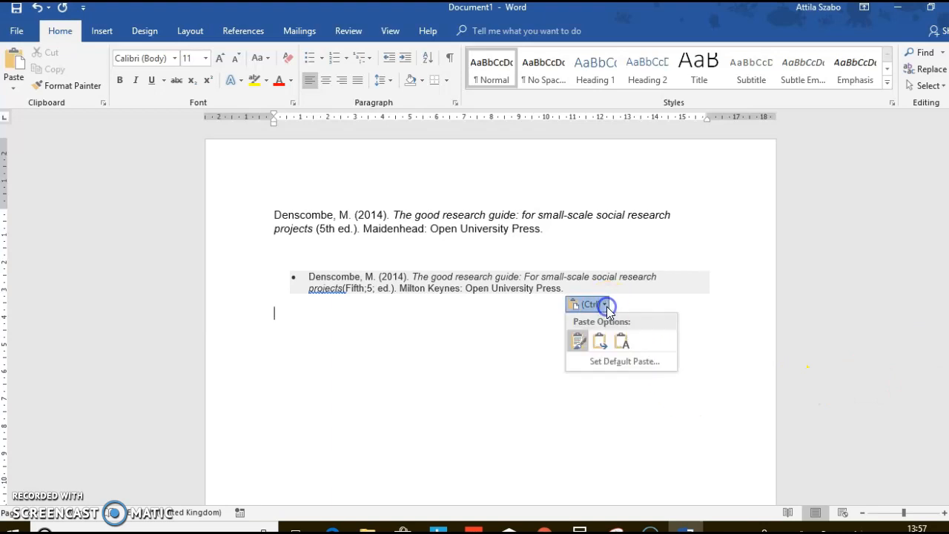
left_click(629, 344)
left_click(461, 366)
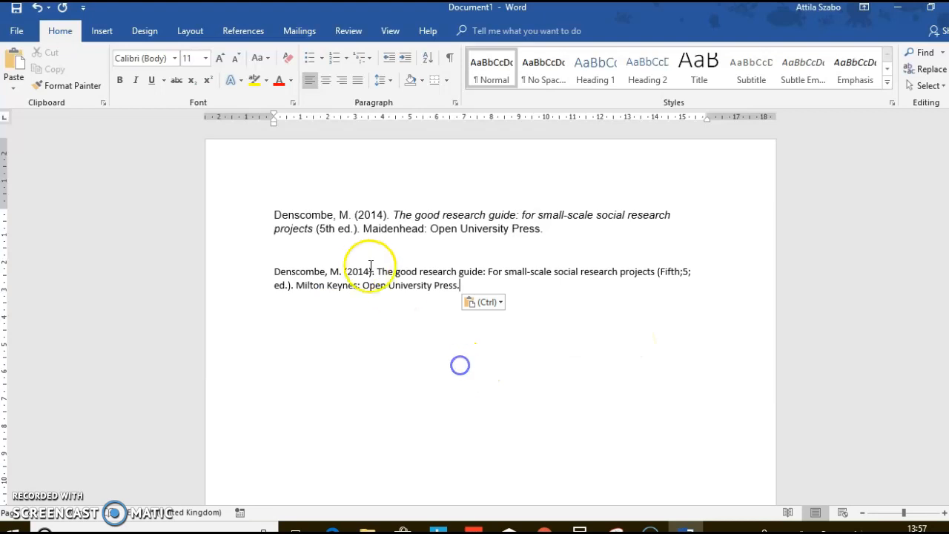
Italicise the book title "The good research guide: For small-scale social research projects" in the second reference.
left_click_drag(380, 272, 654, 270)
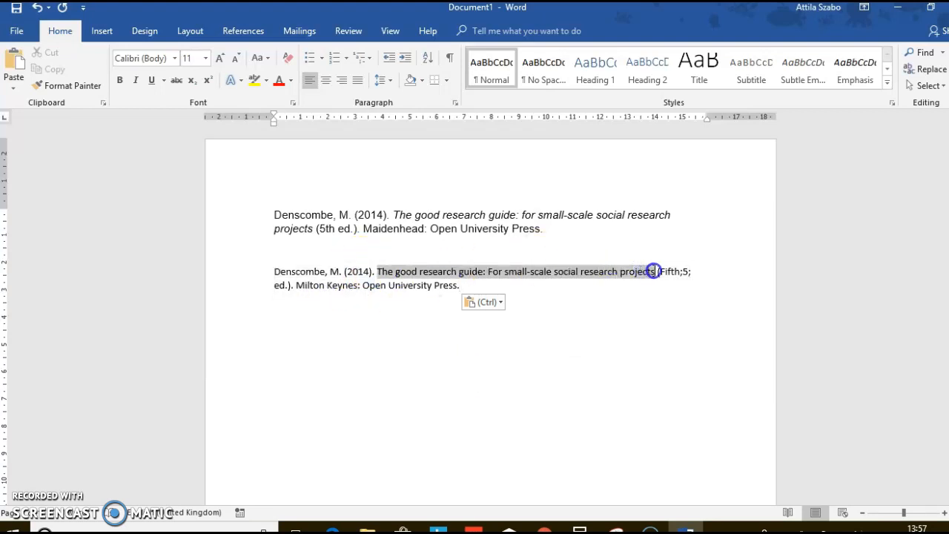
left_click(135, 80)
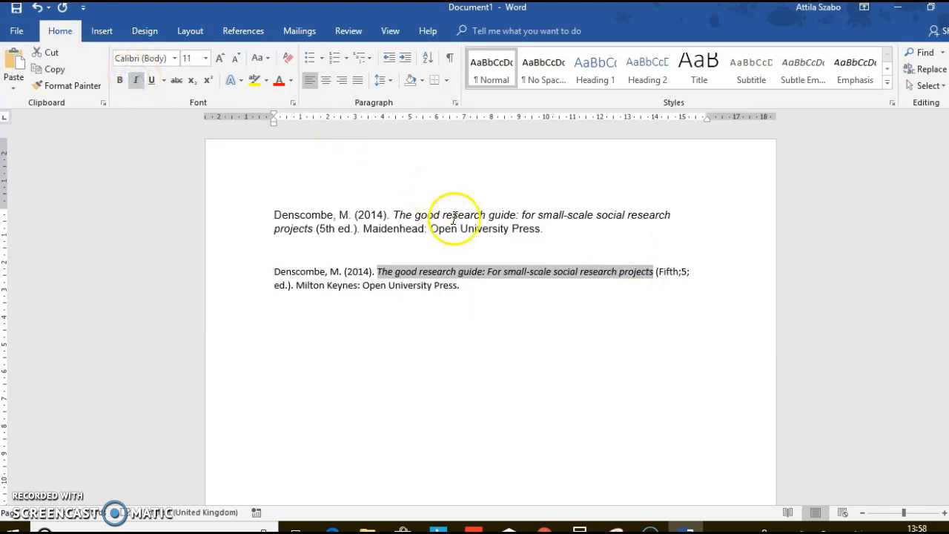
left_click(499, 282)
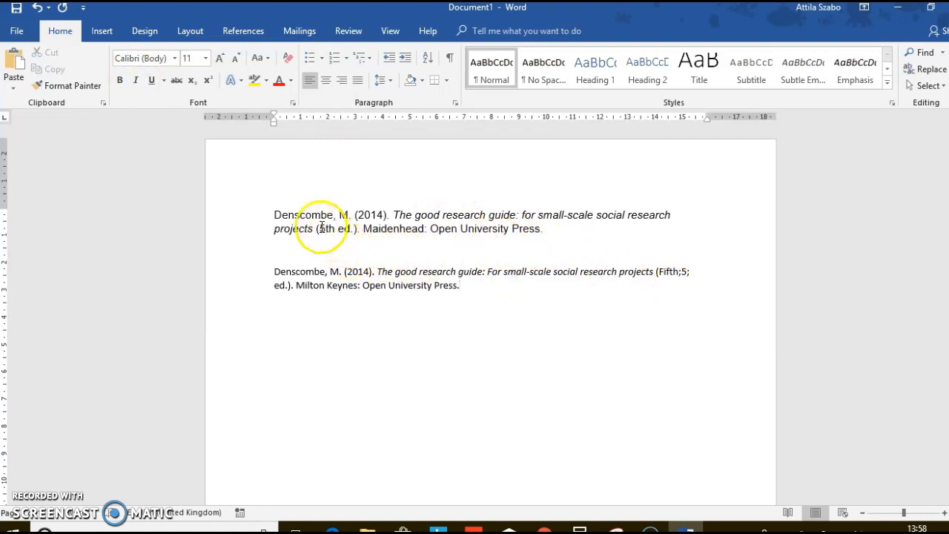
Colour the edition text "Fifth;5; ed." in the second reference red.
left_click_drag(659, 271, 288, 295)
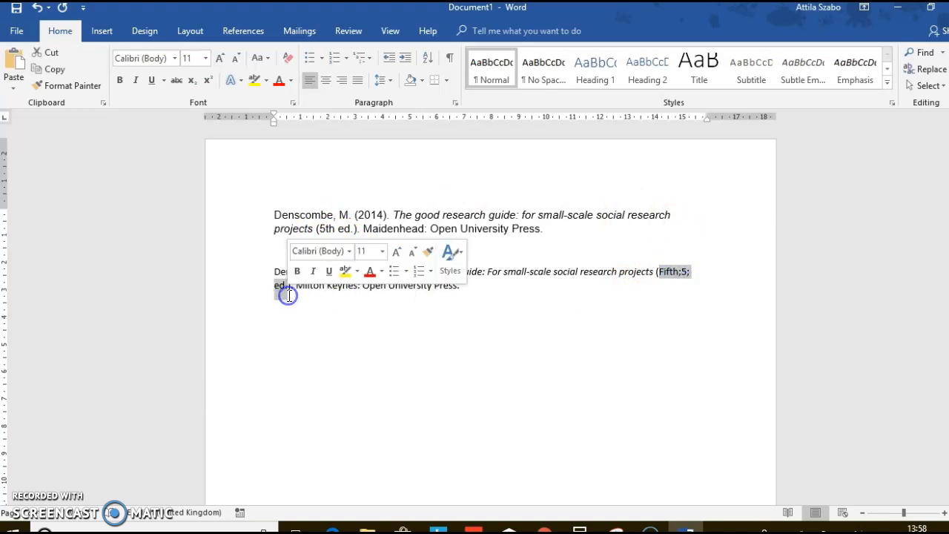
left_click(281, 81)
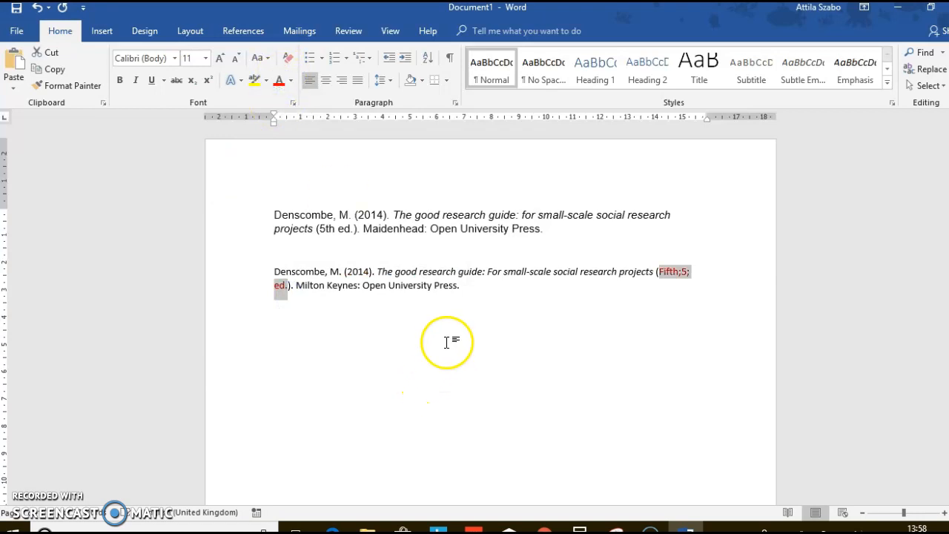
left_click(378, 331)
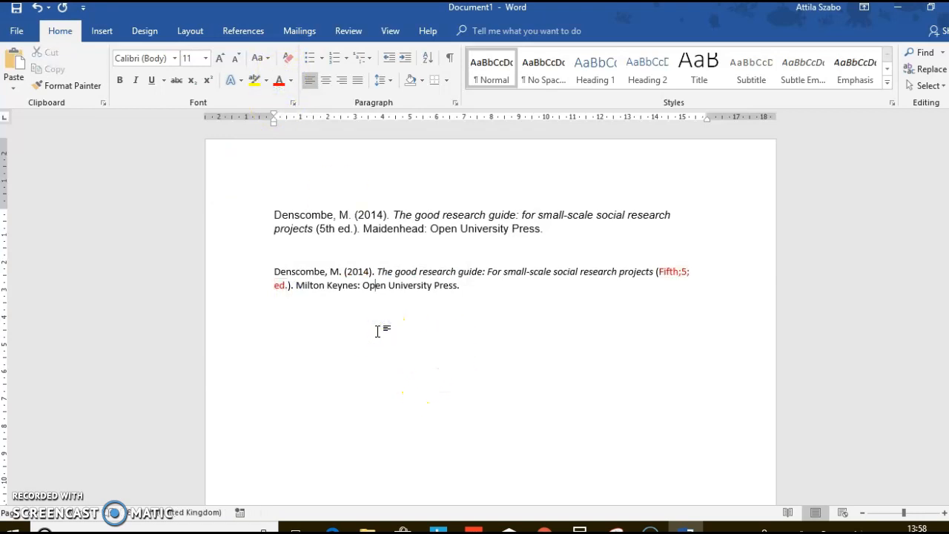